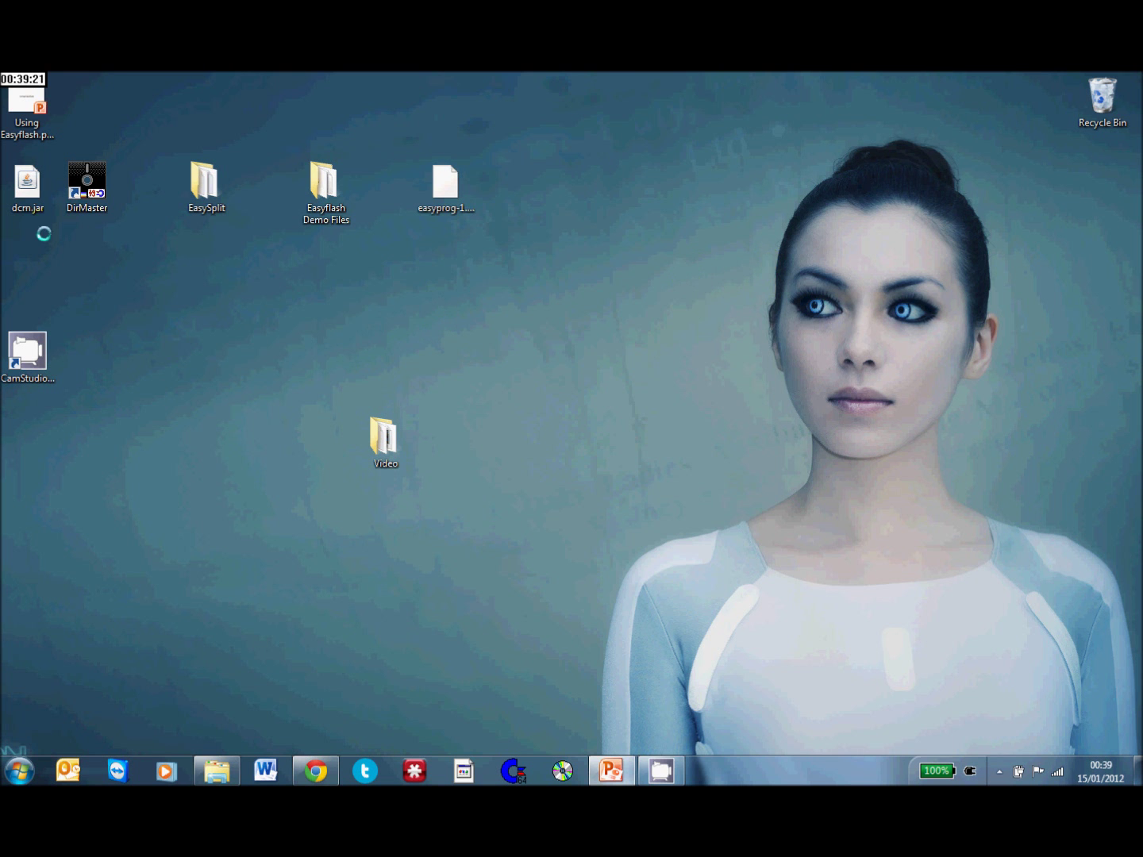
# - Launch dcm.jar and add Bubble Bobble.PRG from the desktop's Easyflash Demo Files folder to the cartridge list
pyautogui.click(24, 189)
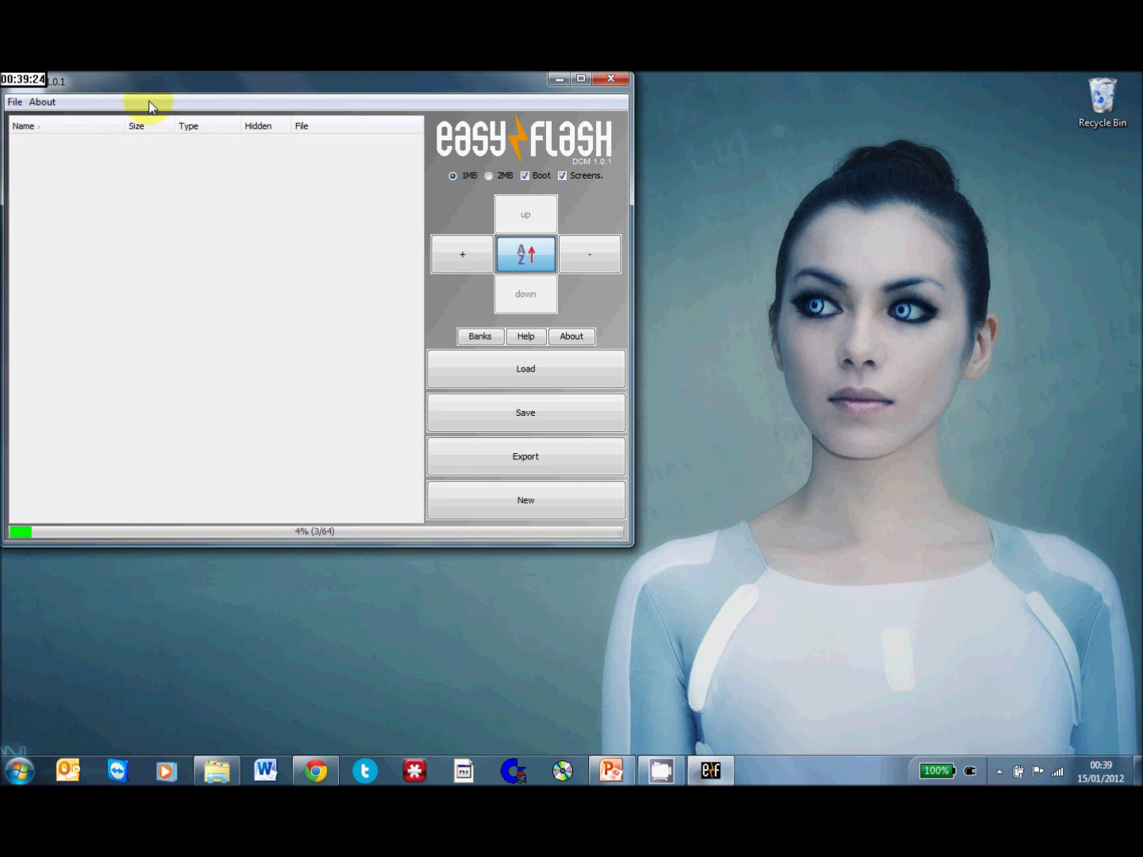
pyautogui.moveTo(157, 82); pyautogui.dragTo(332, 141)
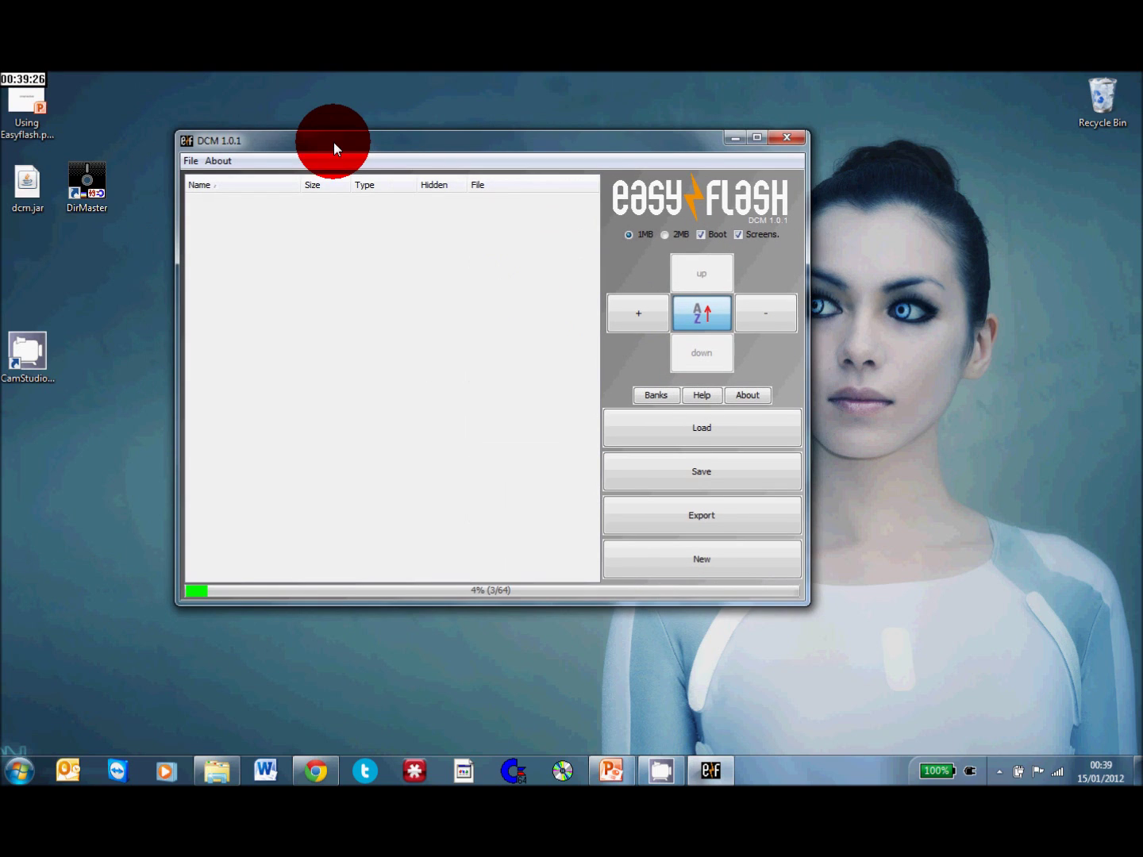
pyautogui.click(637, 313)
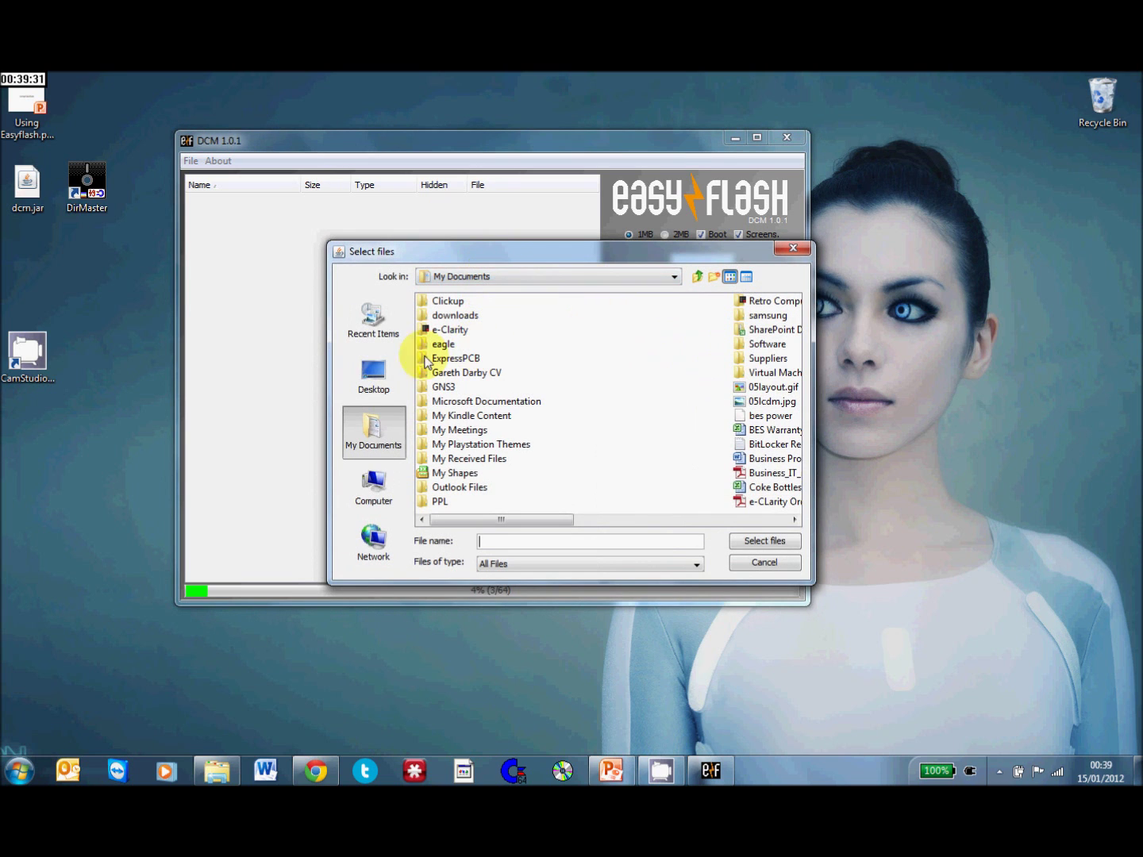
pyautogui.click(372, 376)
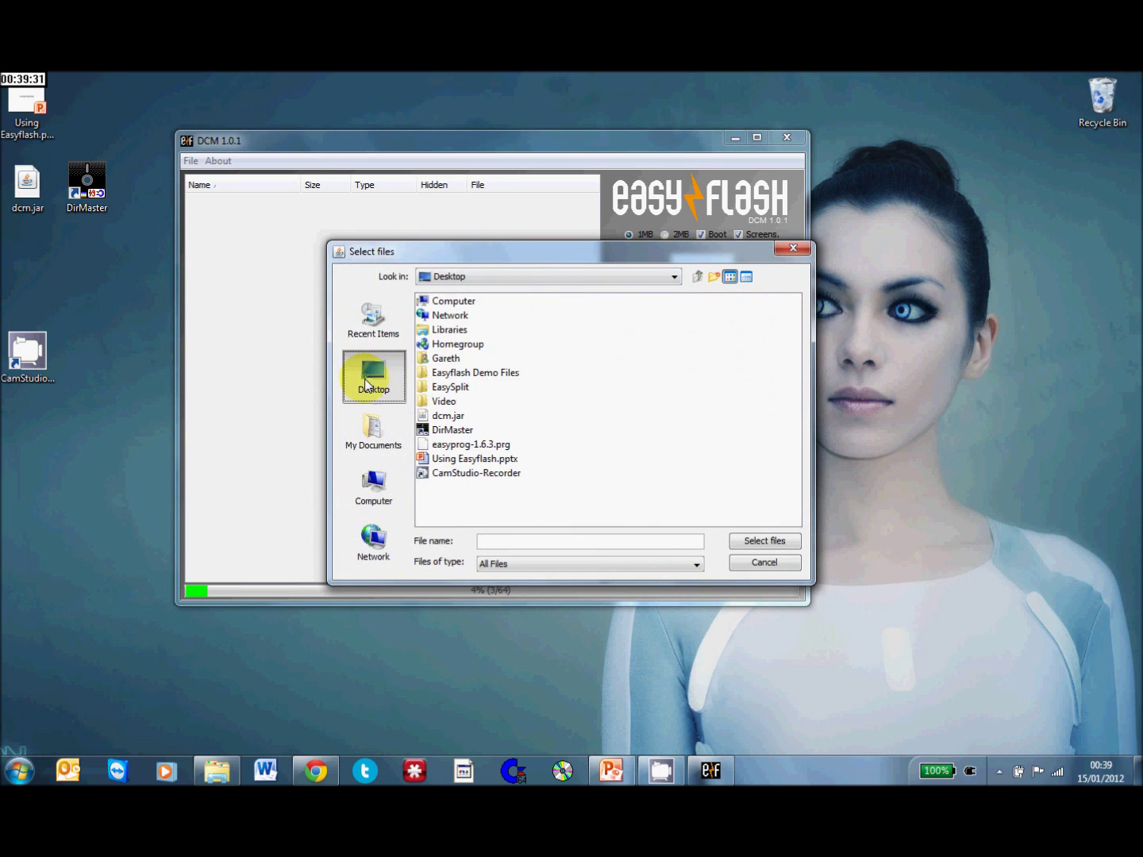
pyautogui.click(455, 389)
pyautogui.click(452, 389)
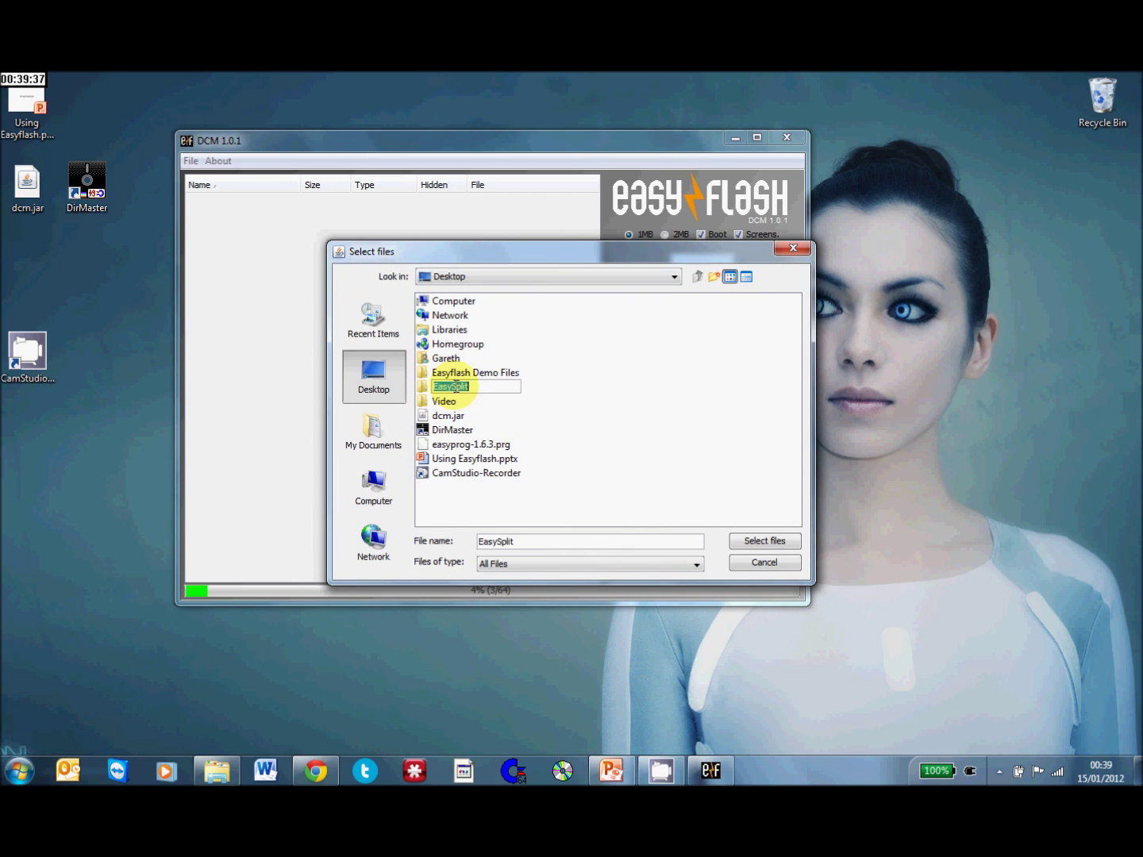
pyautogui.doubleClick(450, 374)
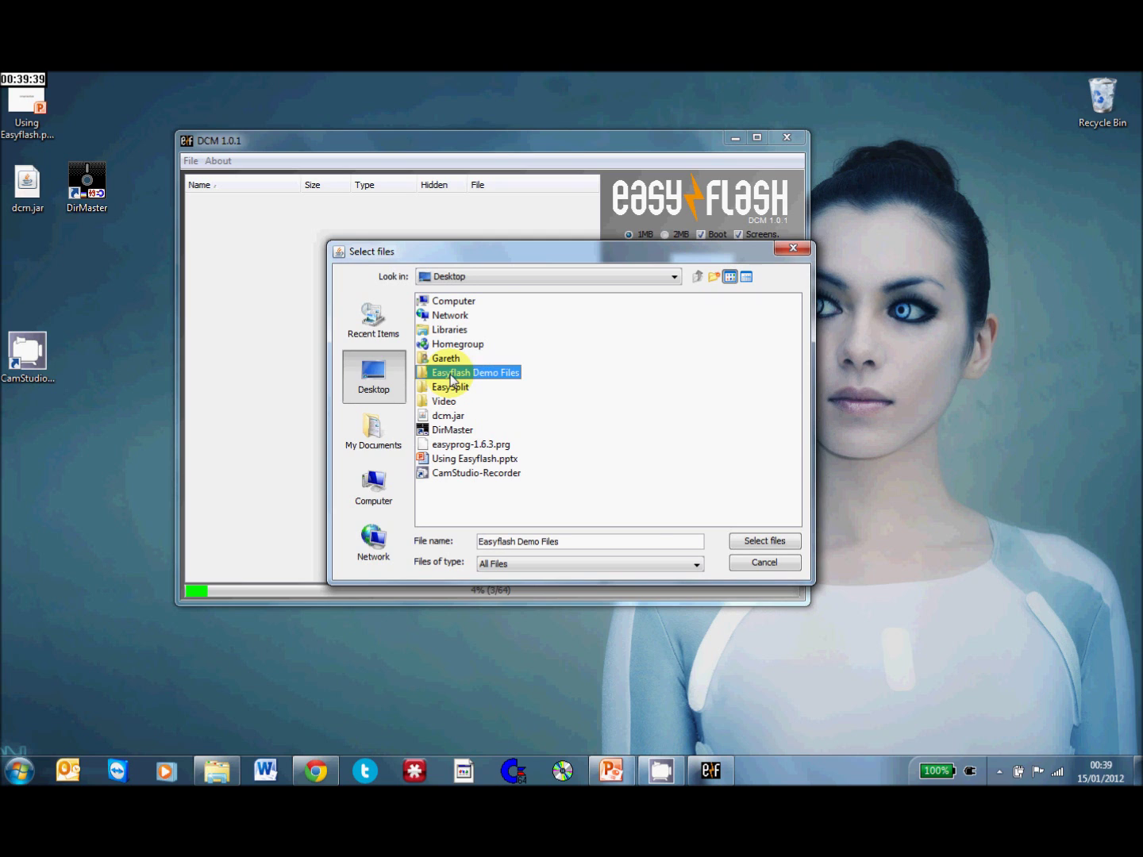
pyautogui.click(483, 321)
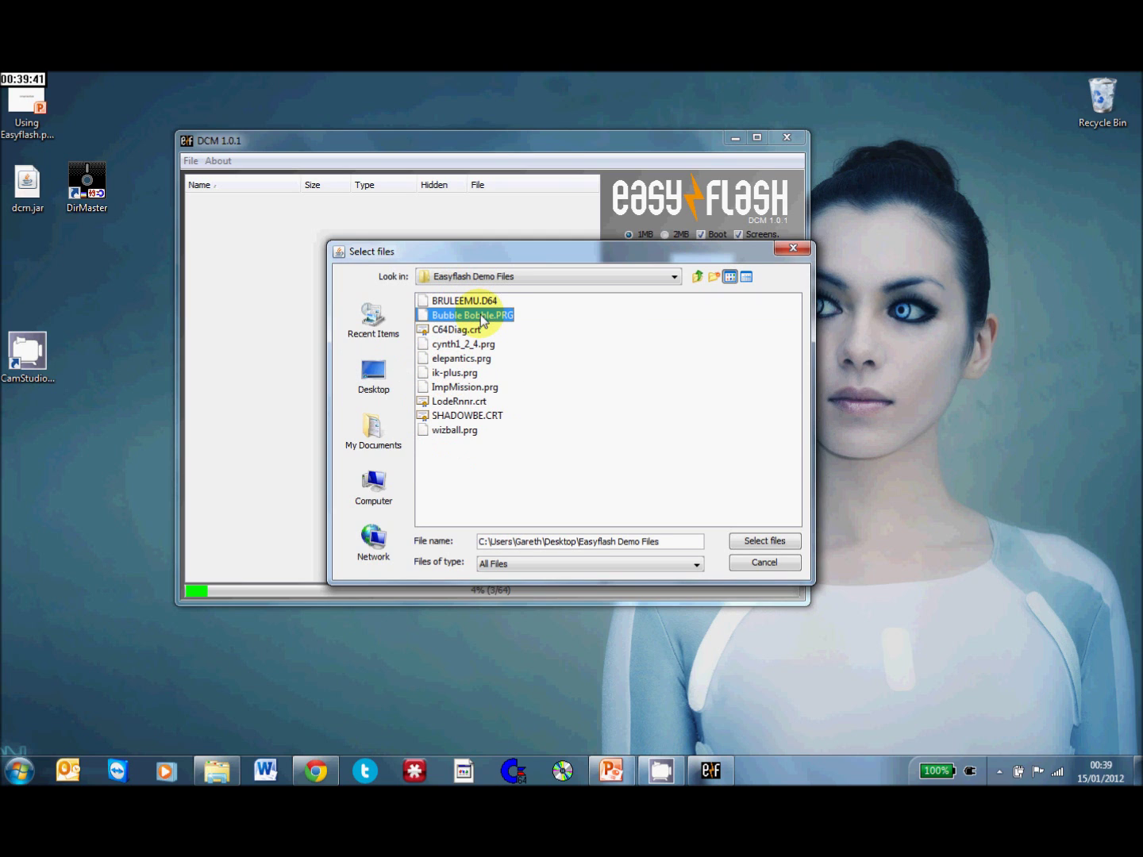
pyautogui.click(483, 313)
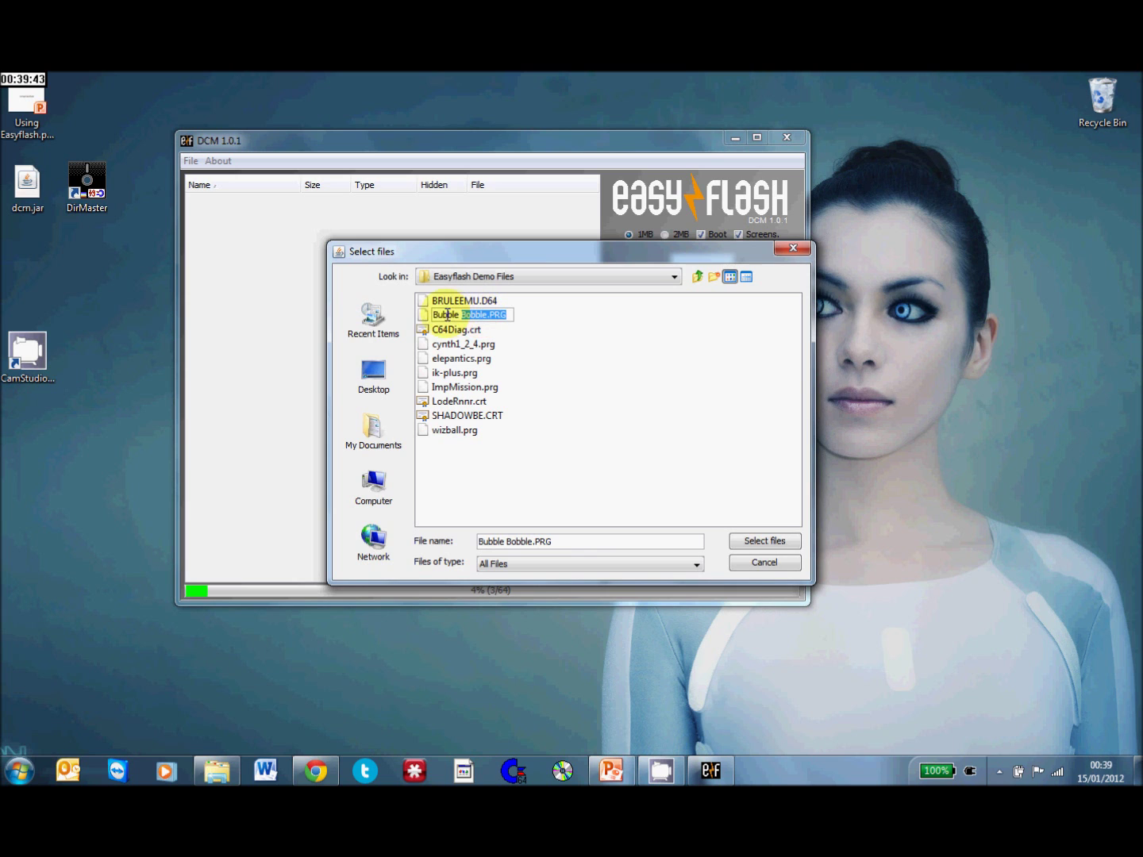
pyautogui.doubleClick(422, 316)
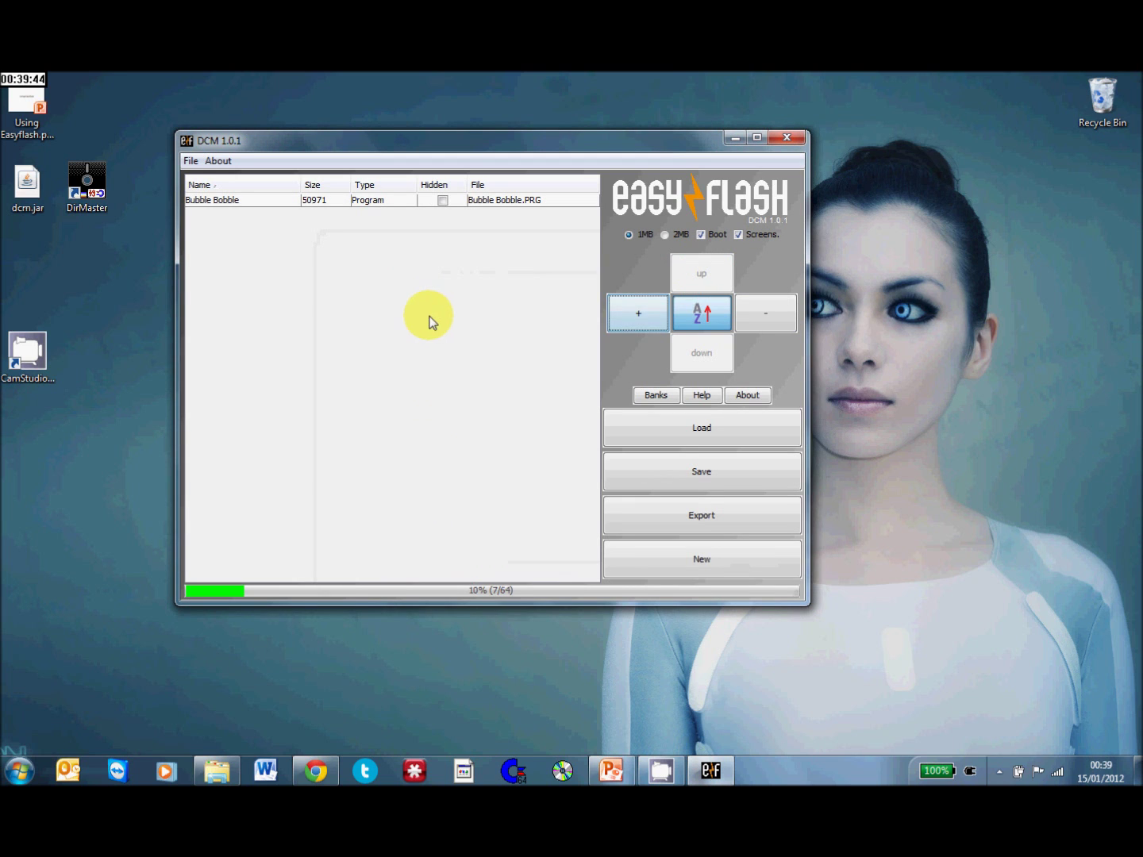
# - Add C64Diag.crt and cynth1_2_4.prg from the Easyflash Demo Files folder to the cartridge list
pyautogui.click(634, 312)
pyautogui.doubleClick(439, 329)
pyautogui.click(634, 325)
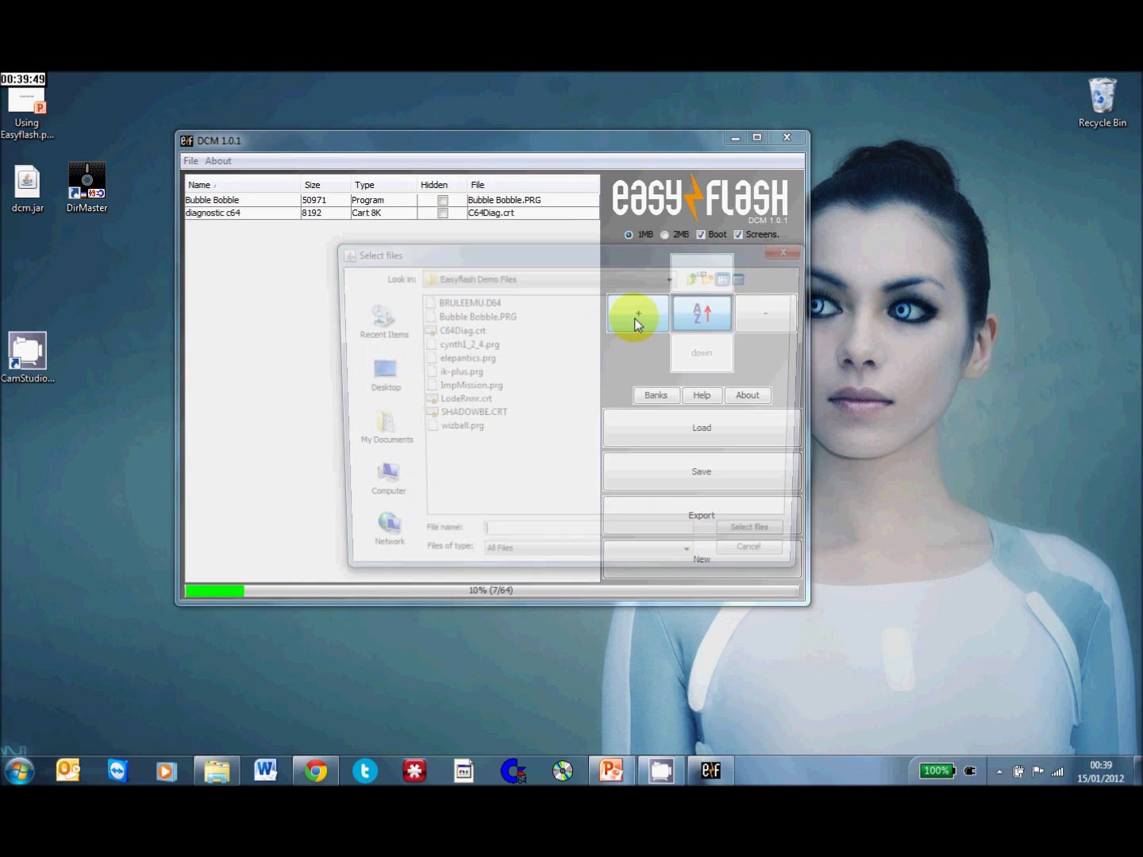
pyautogui.click(465, 344)
pyautogui.doubleClick(465, 344)
# - Add elepantics.prg and ik-plus.prg from the demo files to the cartridge list
pyautogui.click(634, 318)
pyautogui.click(458, 360)
pyautogui.doubleClick(459, 359)
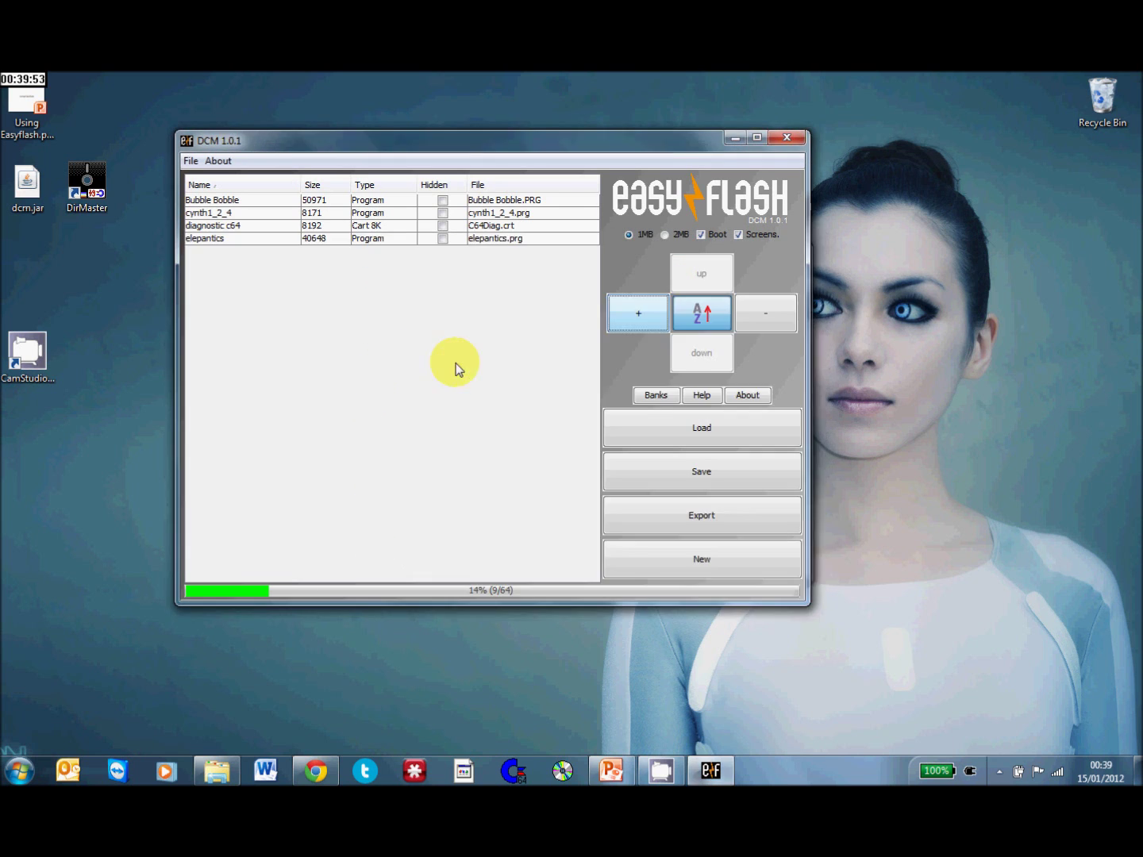
pyautogui.click(633, 314)
pyautogui.click(454, 372)
pyautogui.doubleClick(454, 373)
# - Add ImpMission.prg and LodeRnnr.crt from the demo files to the cartridge list
pyautogui.click(641, 318)
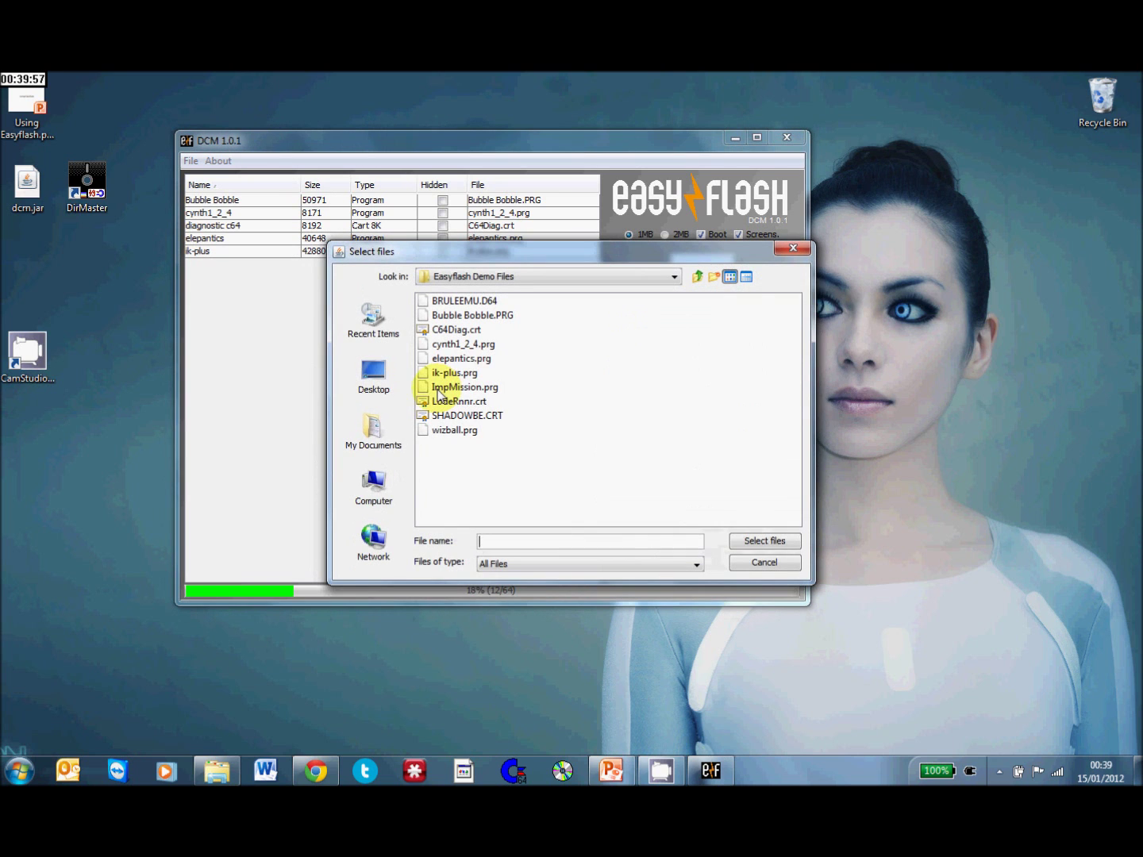
pyautogui.click(450, 387)
pyautogui.doubleClick(450, 388)
pyautogui.click(646, 319)
pyautogui.click(460, 401)
pyautogui.doubleClick(459, 401)
# - Add SHADOWBE.CRT and wizball.prg from the demo files to the cartridge list
pyautogui.click(652, 315)
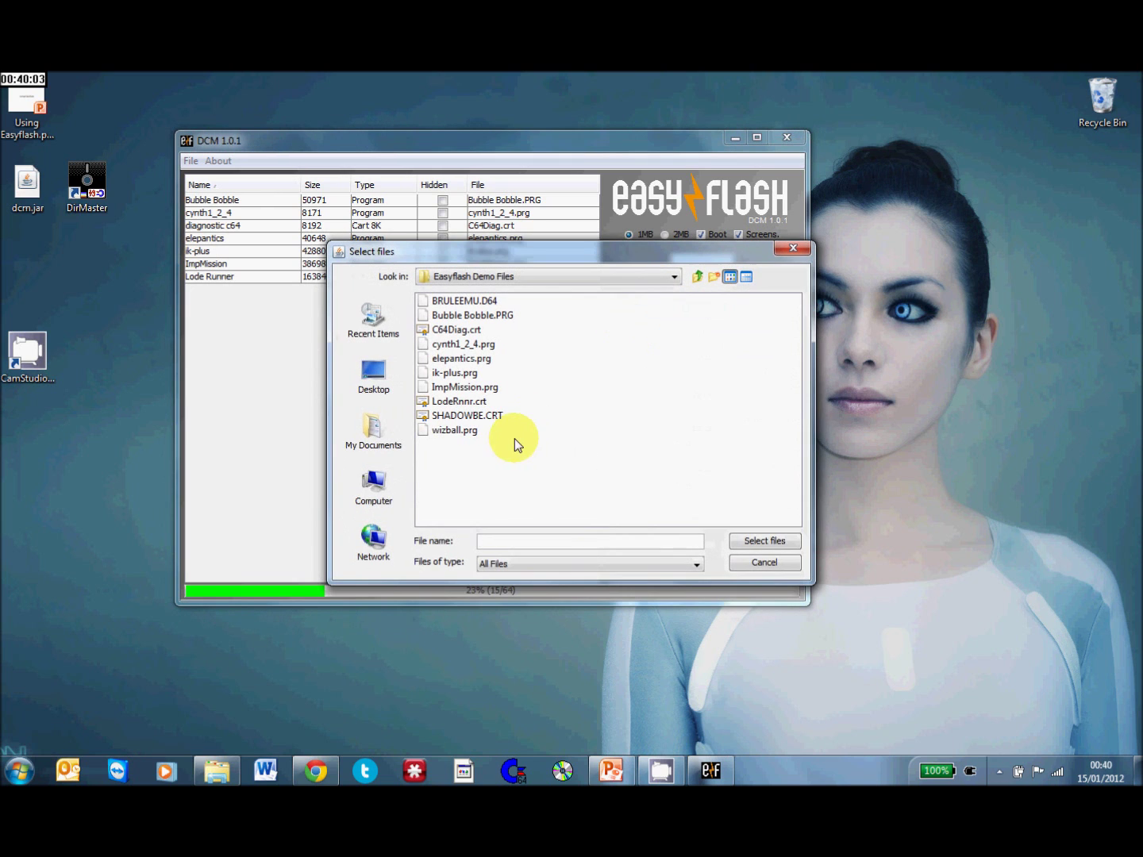
pyautogui.click(492, 418)
pyautogui.doubleClick(492, 419)
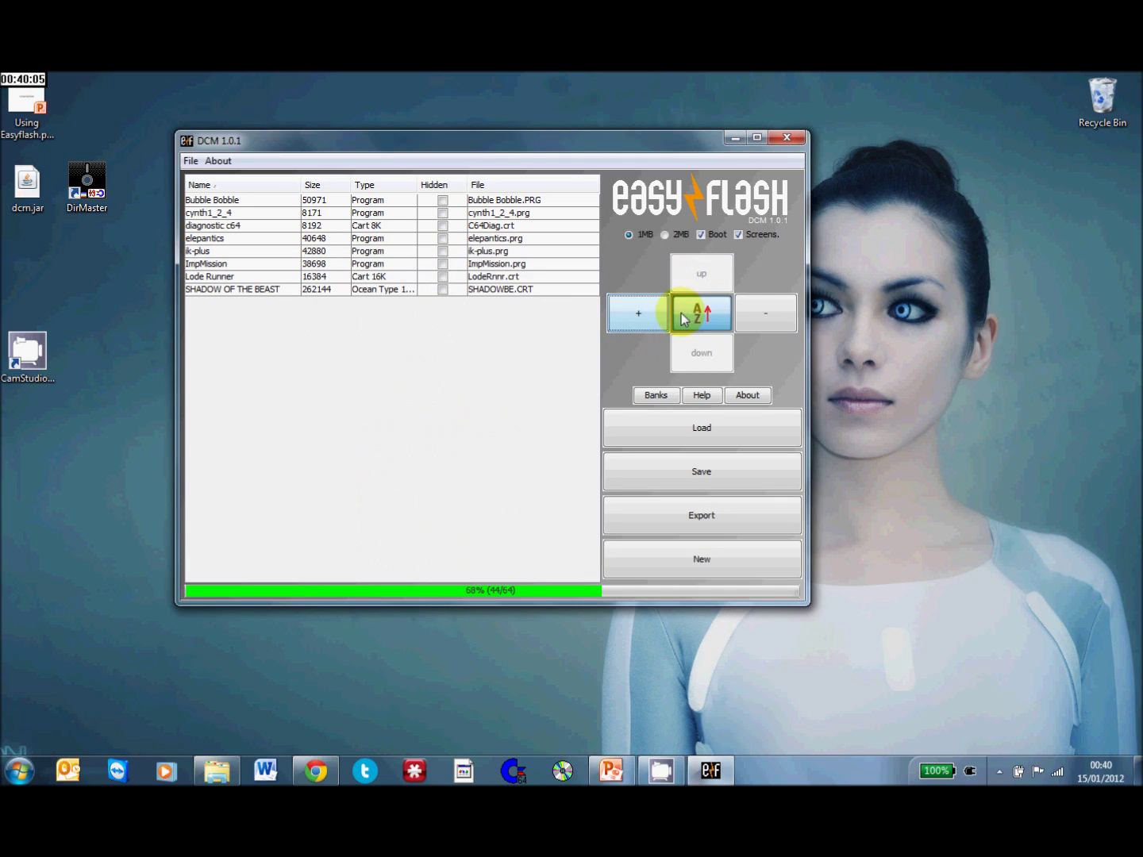
pyautogui.click(644, 318)
pyautogui.click(465, 429)
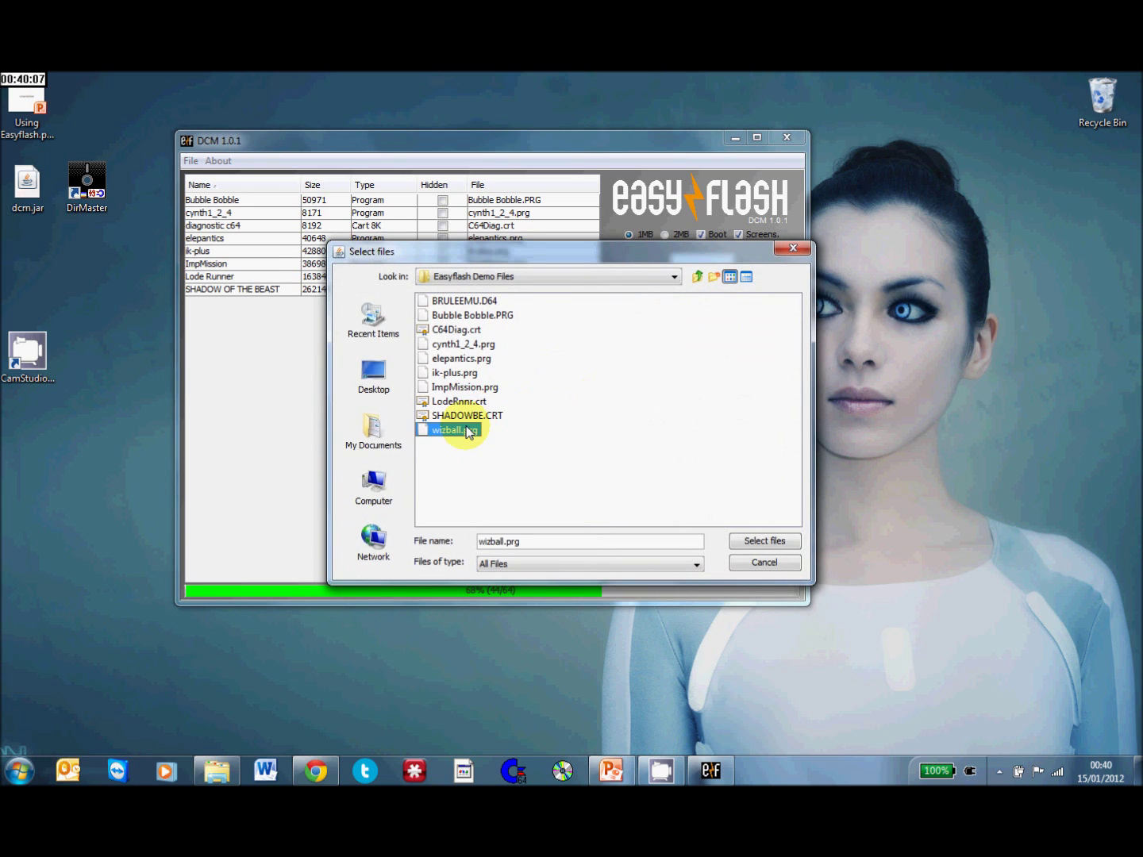
pyautogui.doubleClick(465, 430)
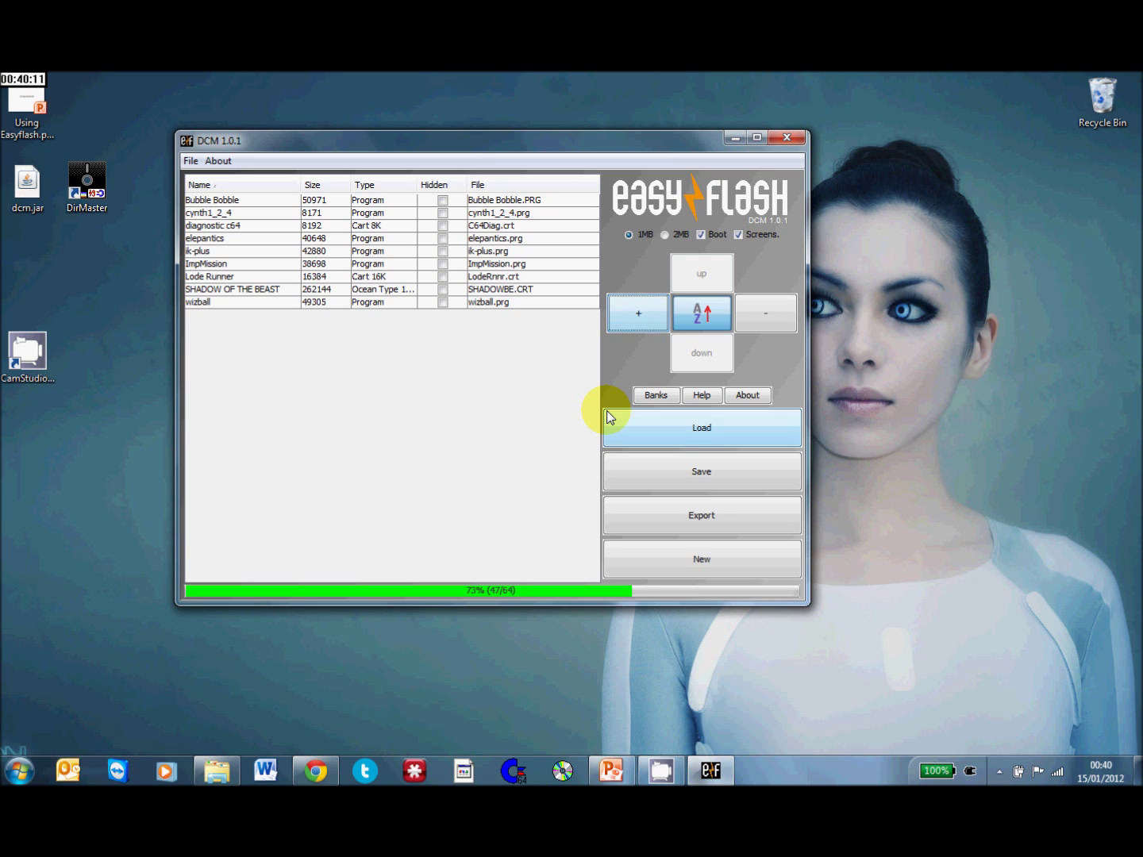
# - Save the cartridge to the Desktop as "demo" and close DCM
pyautogui.click(659, 476)
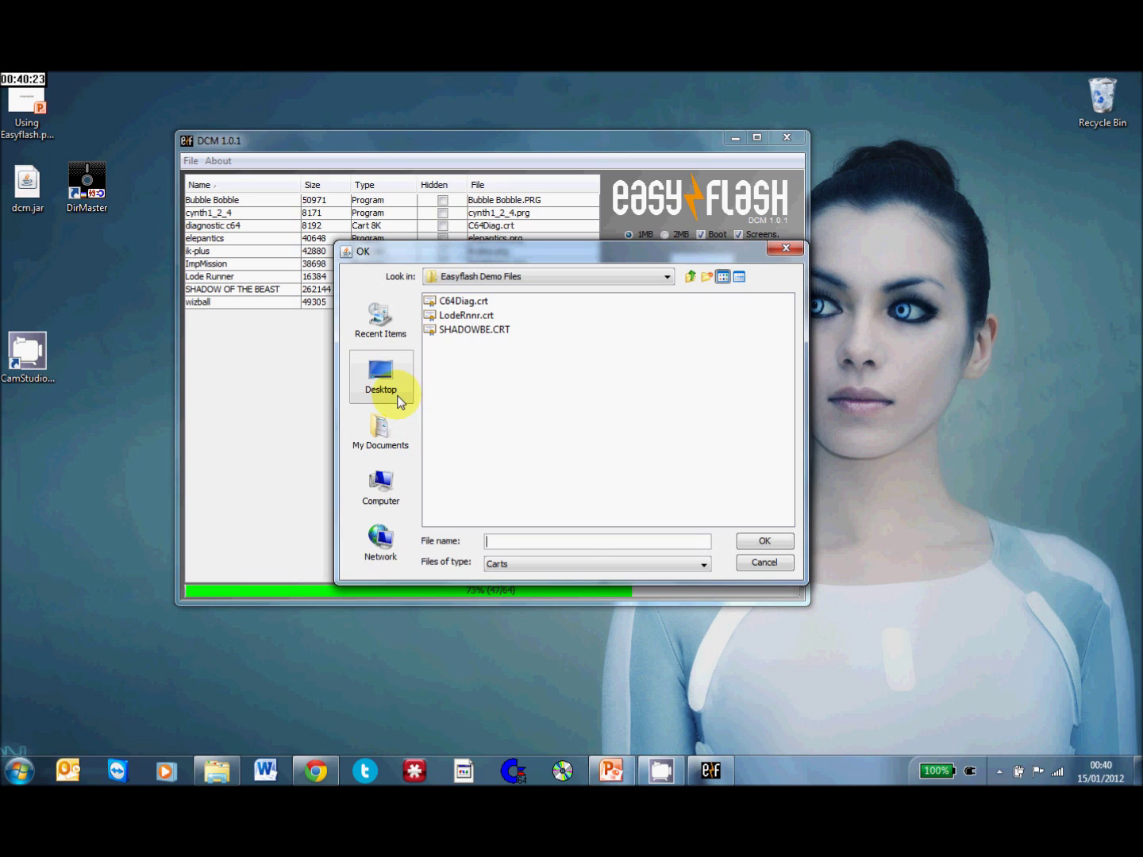
pyautogui.click(395, 402)
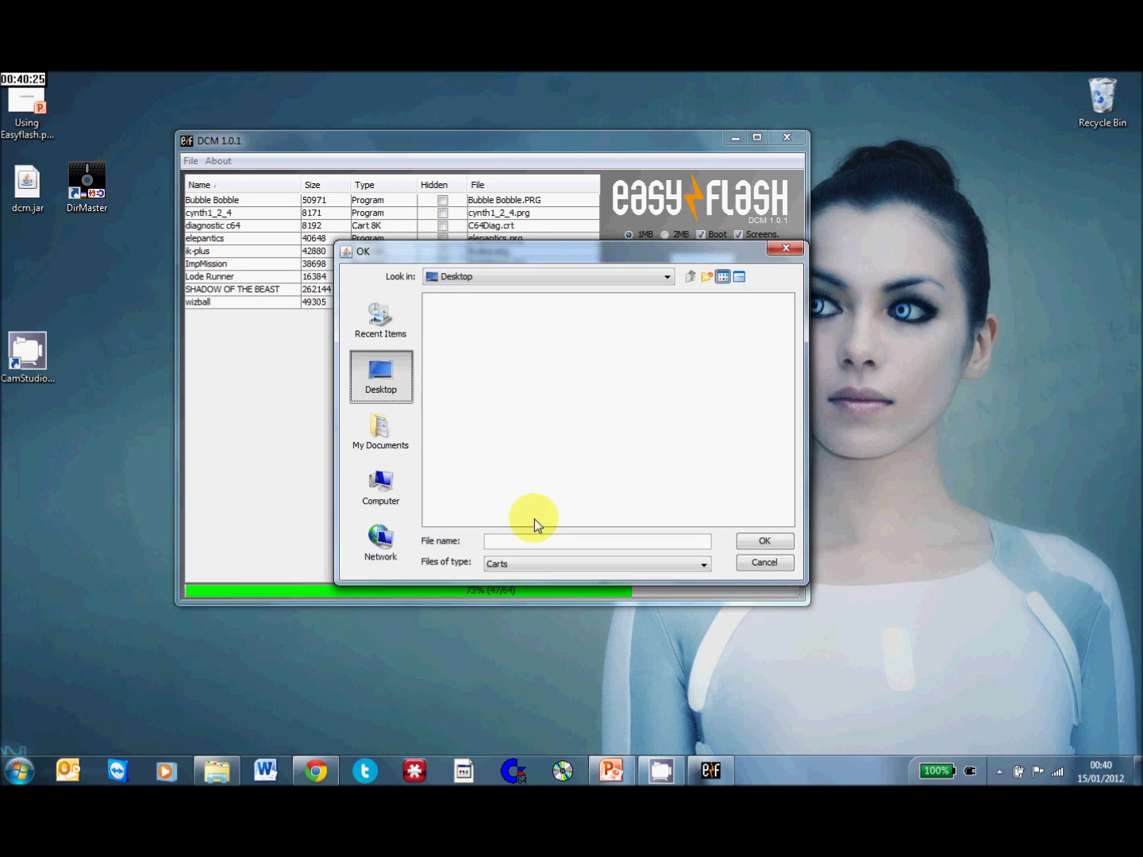
pyautogui.click(519, 539)
pyautogui.write('test')
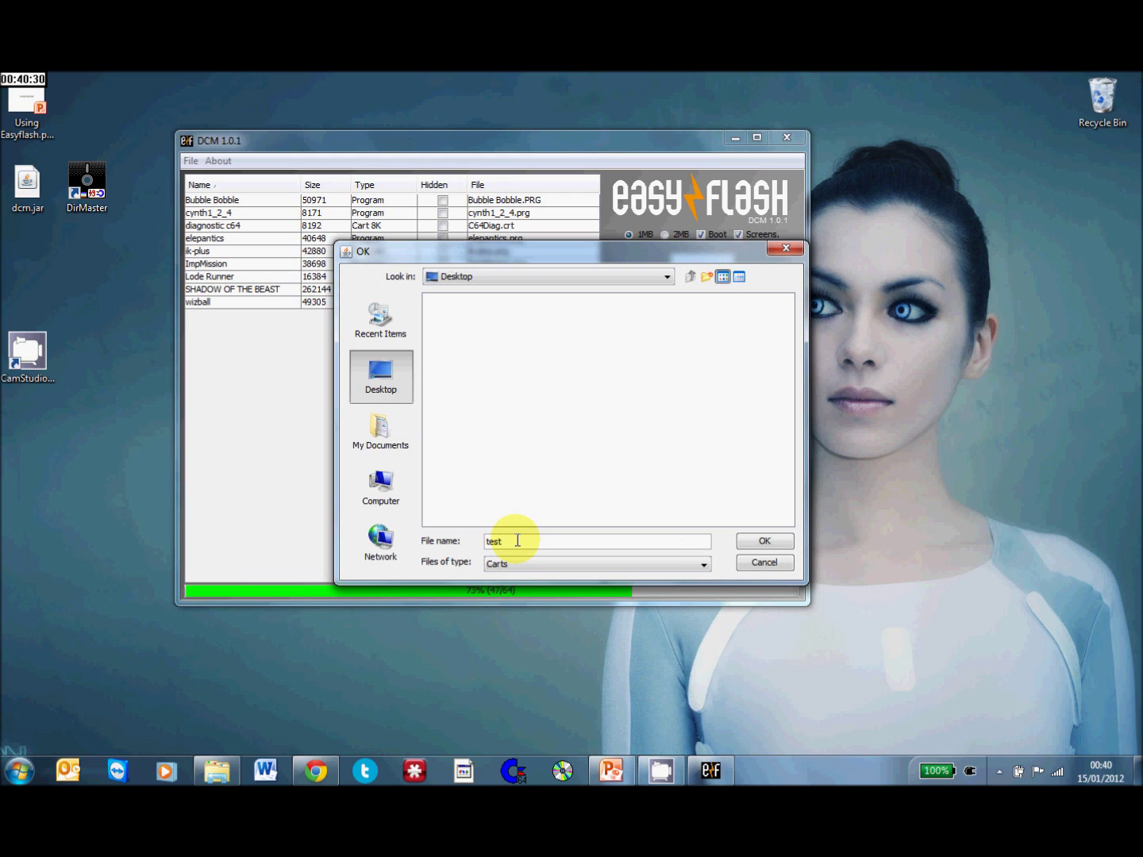
pyautogui.press('BackSpace')
pyautogui.press('BackSpace')
pyautogui.press('BackSpace')
pyautogui.press('BackSpace')
pyautogui.write('demo')
pyautogui.click(766, 541)
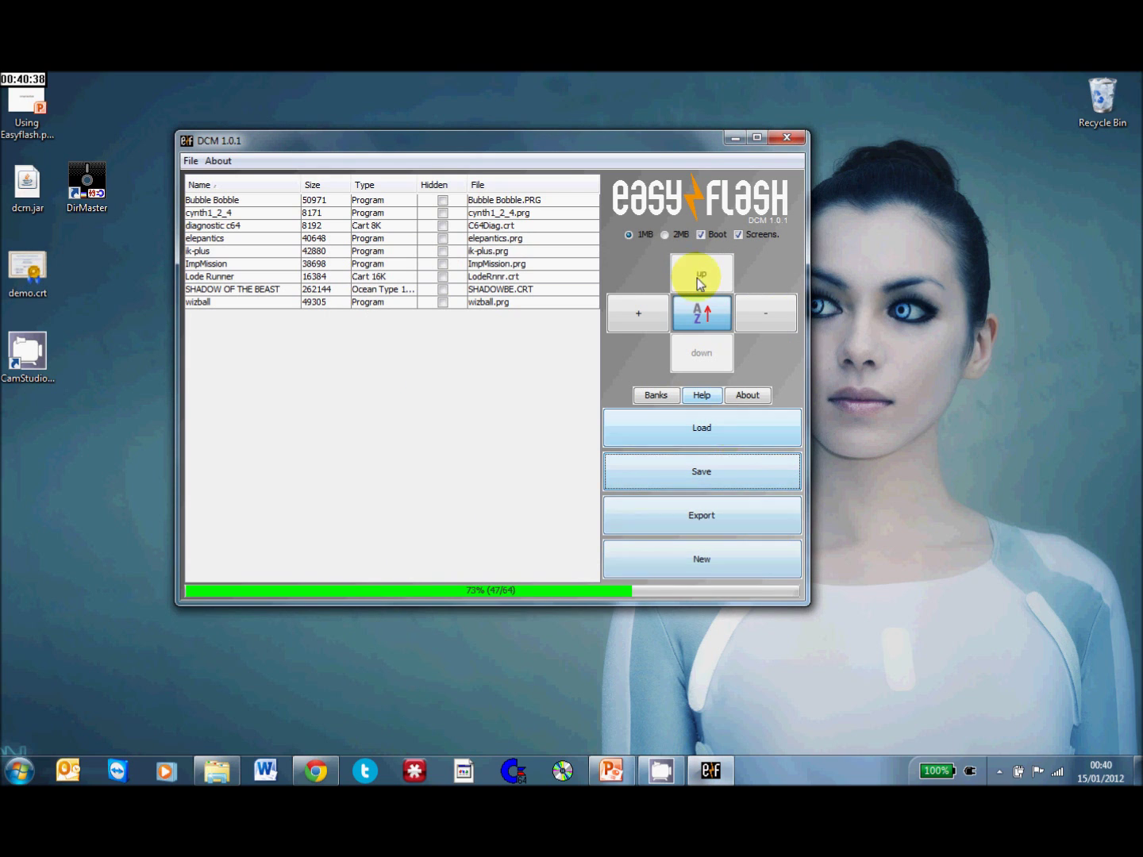
pyautogui.click(786, 135)
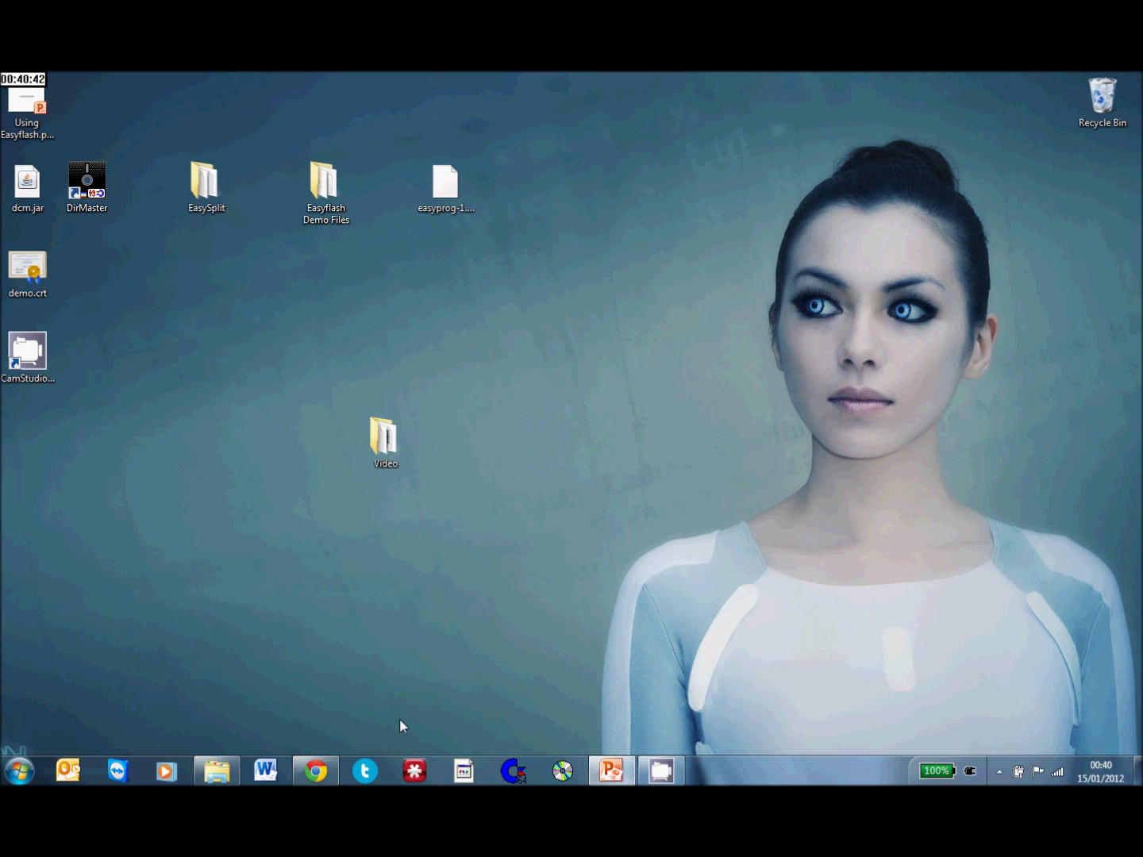
# - Start the VICE C64 emulator and attach demo.crt from the Desktop as a CRT cartridge image
pyautogui.click(514, 771)
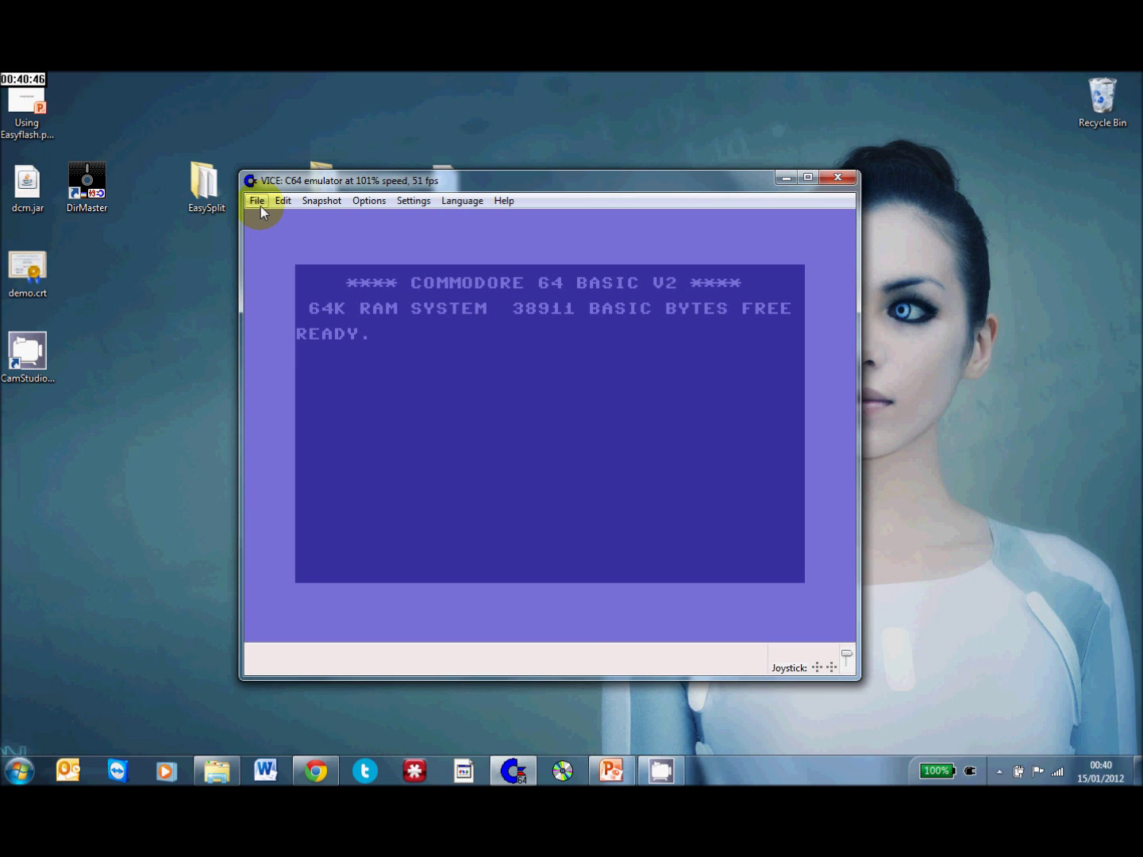
pyautogui.click(491, 363)
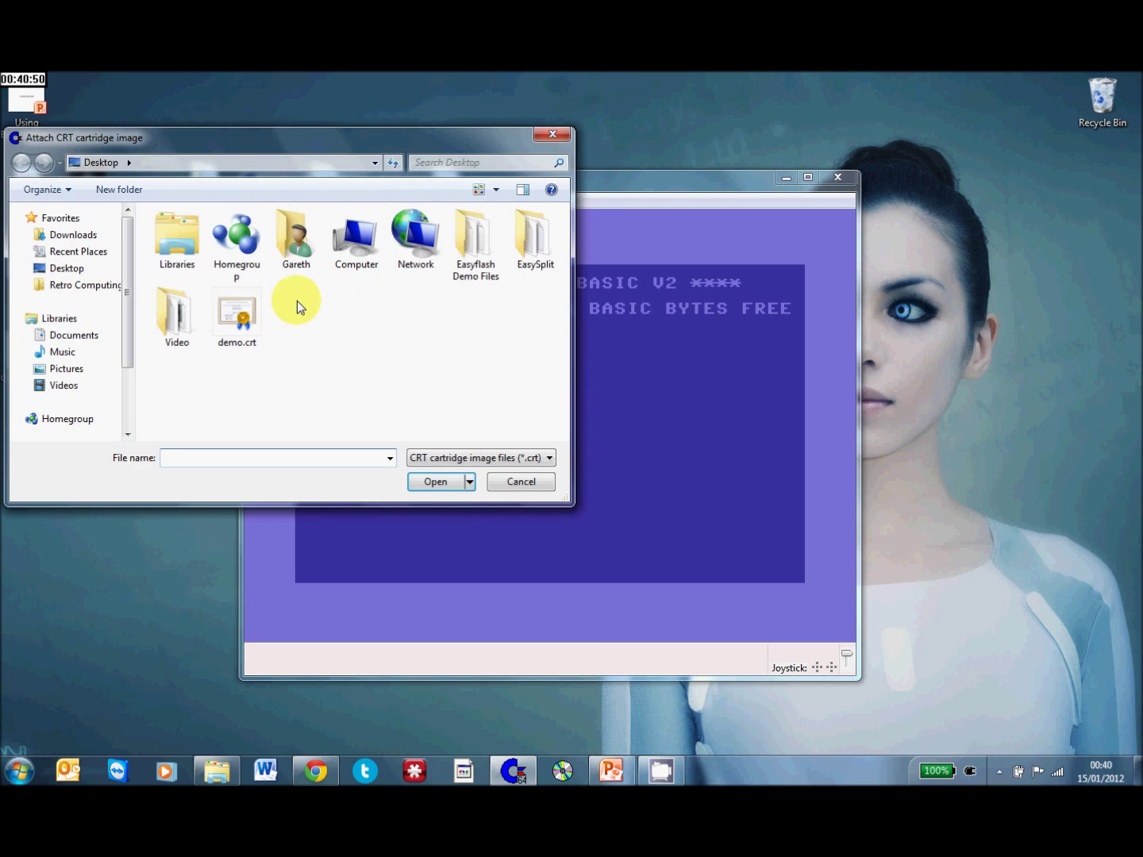
pyautogui.doubleClick(238, 311)
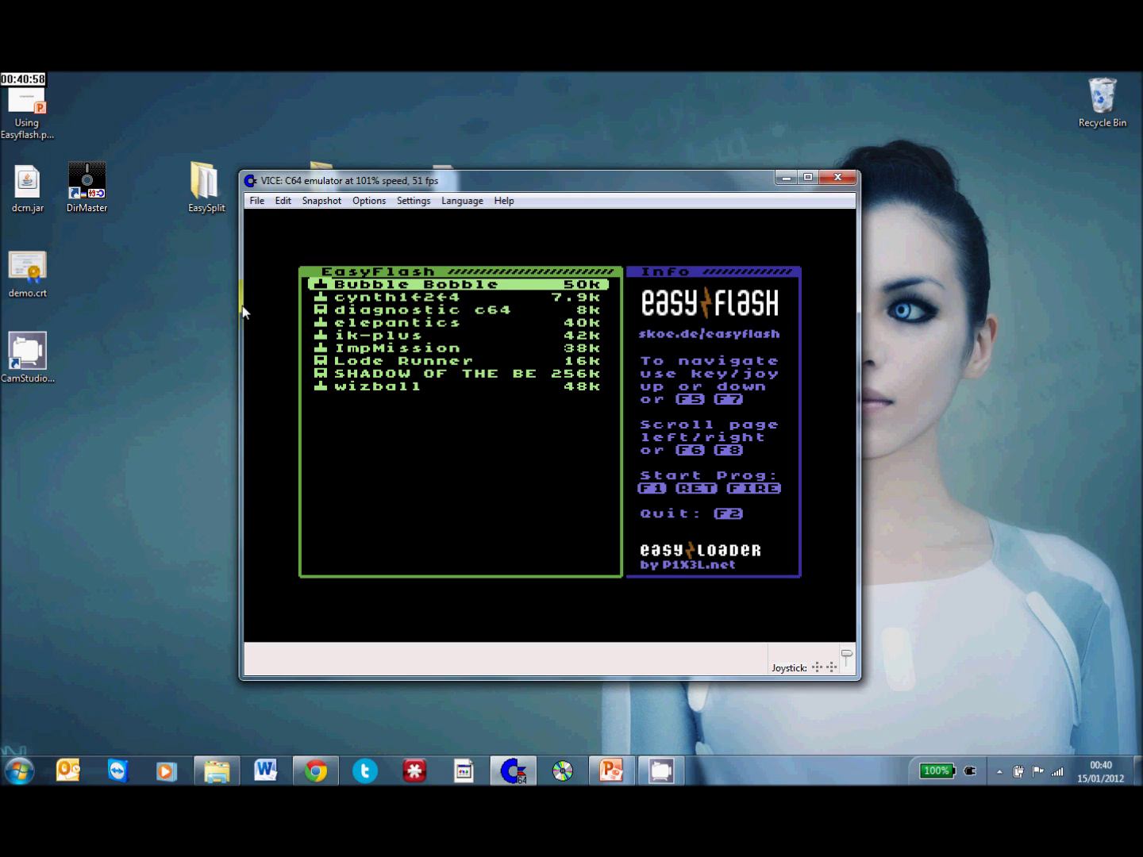
# - Look through the EasyFlash program menu from Bubble Bobble down to wizball
pyautogui.press('Down')
pyautogui.press('Down')
pyautogui.press('Down')
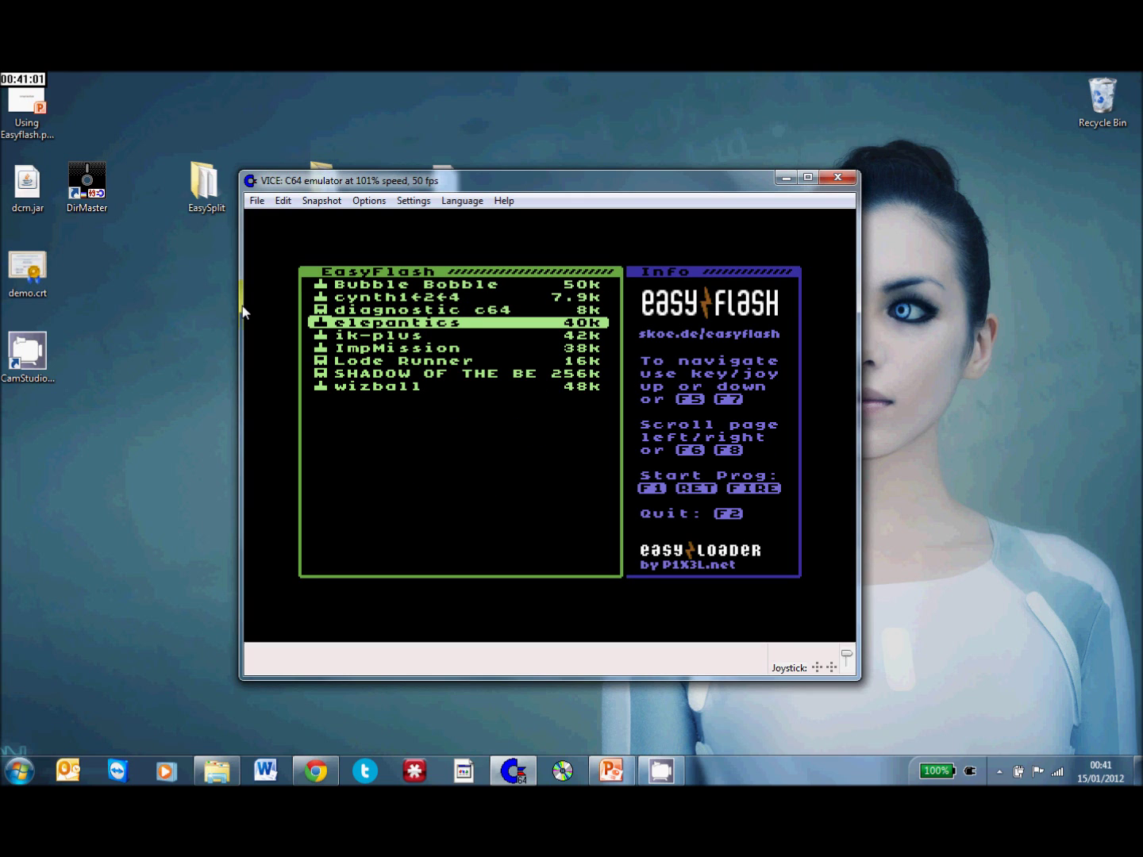
pyautogui.press('Down')
pyautogui.press('Down')
pyautogui.press('Down')
pyautogui.press('Down')
pyautogui.press('Down')
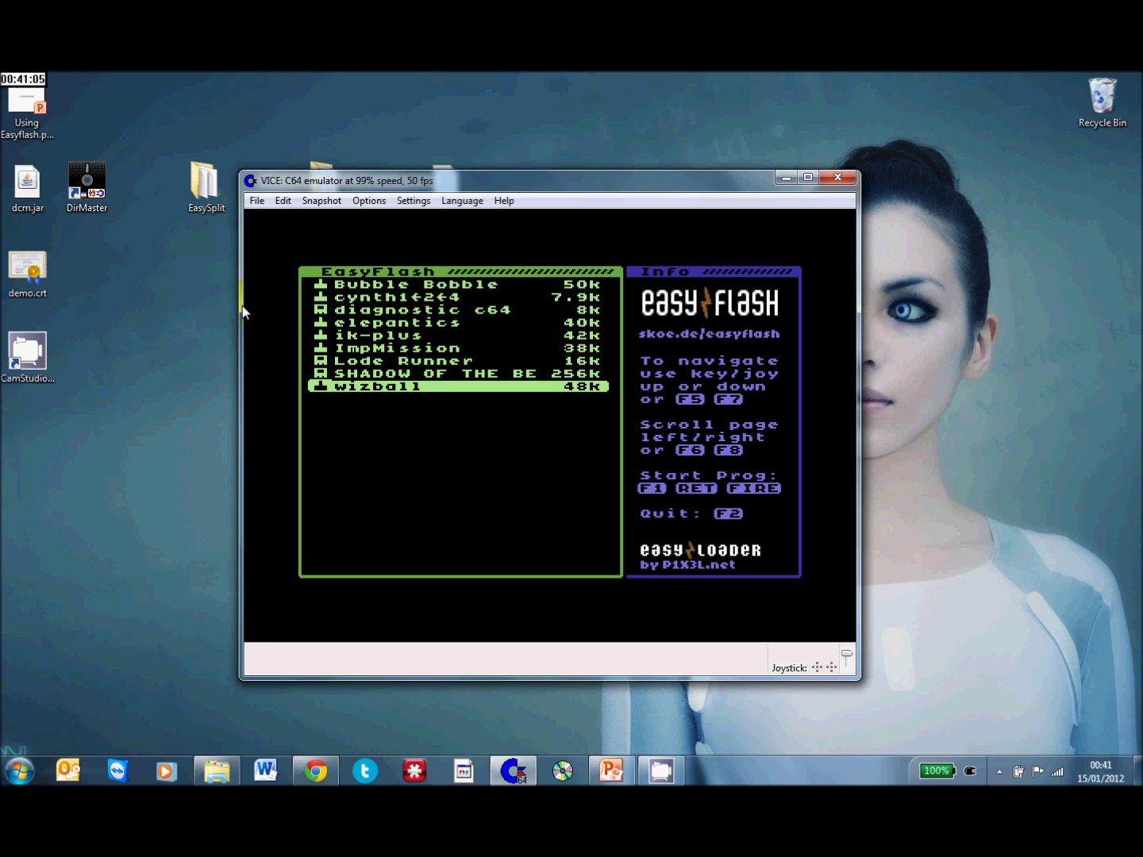
# - Start ik-plus from the EasyFlash menu and continue past its intro and trainer screens to the game
pyautogui.press('Up')
pyautogui.press('Up')
pyautogui.press('Up')
pyautogui.press('Return')
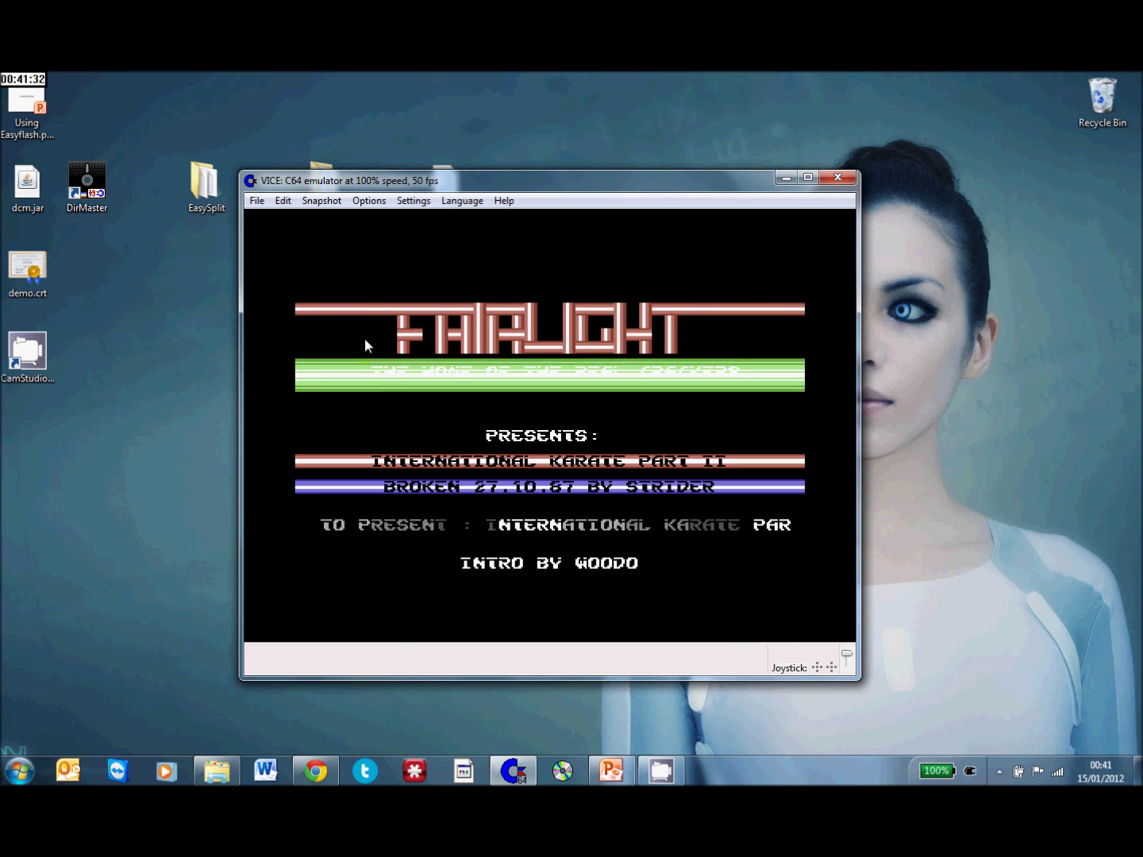
pyautogui.press('space')
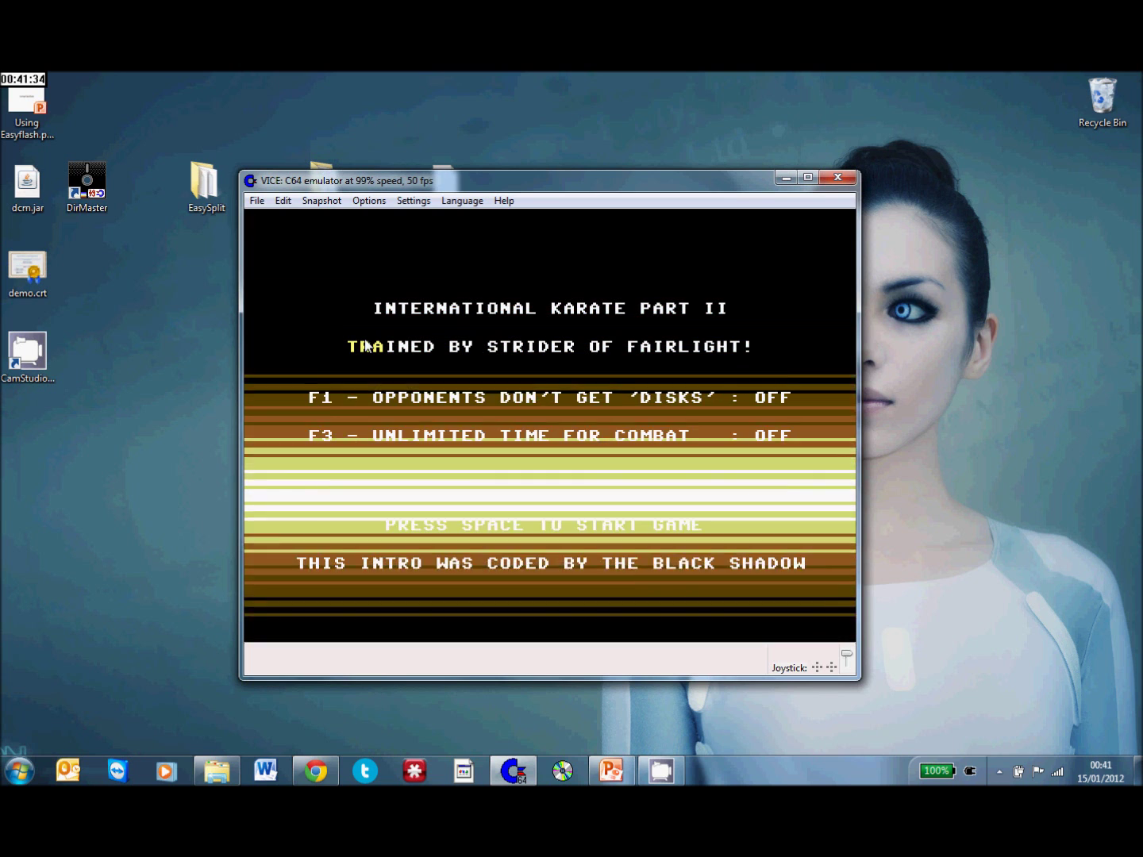
pyautogui.press('space')
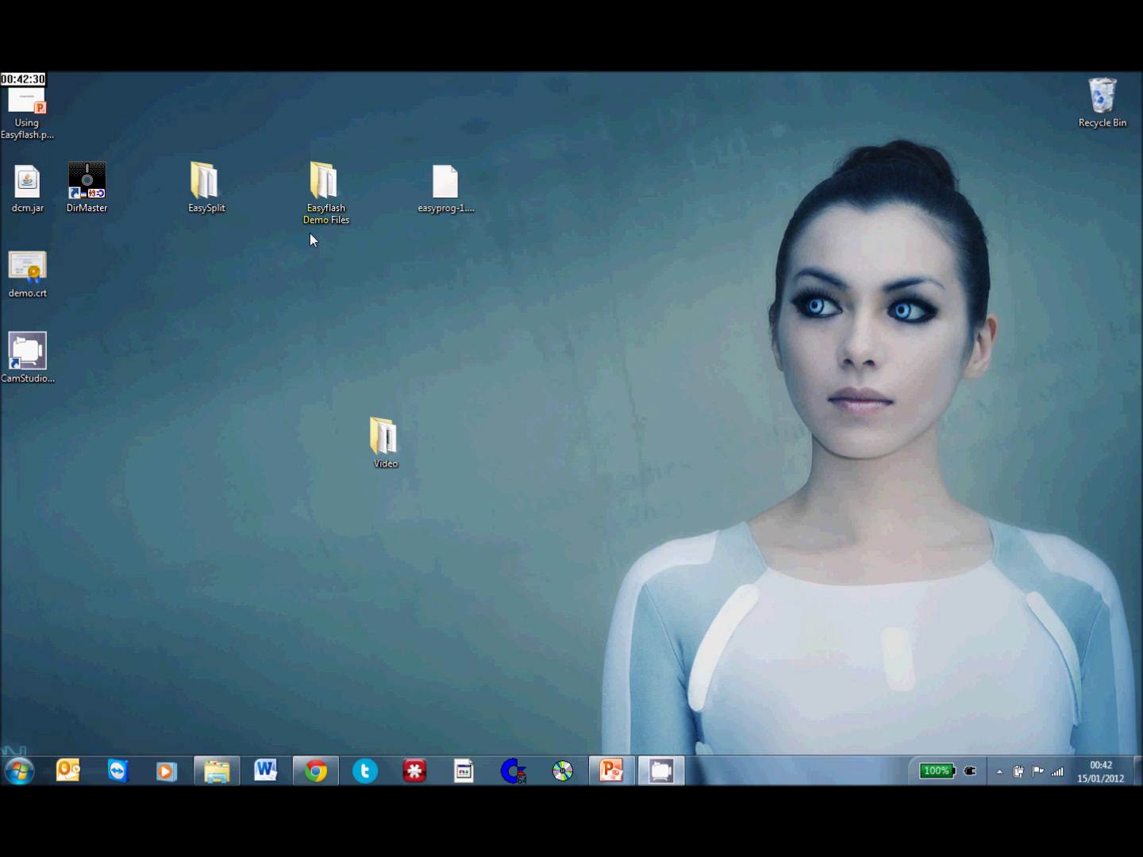
# - Check the file size of demo.crt in its properties, then dismiss them
pyautogui.rightClick(27, 265)
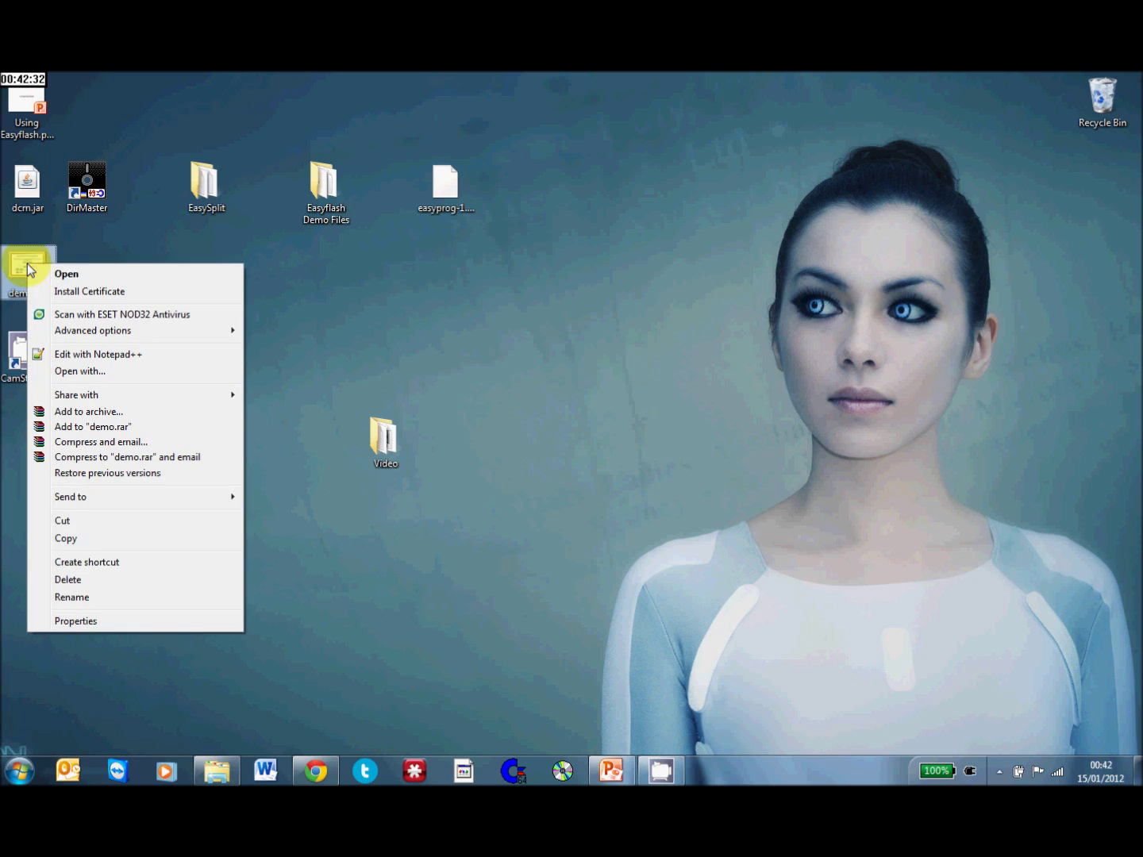
pyautogui.click(97, 620)
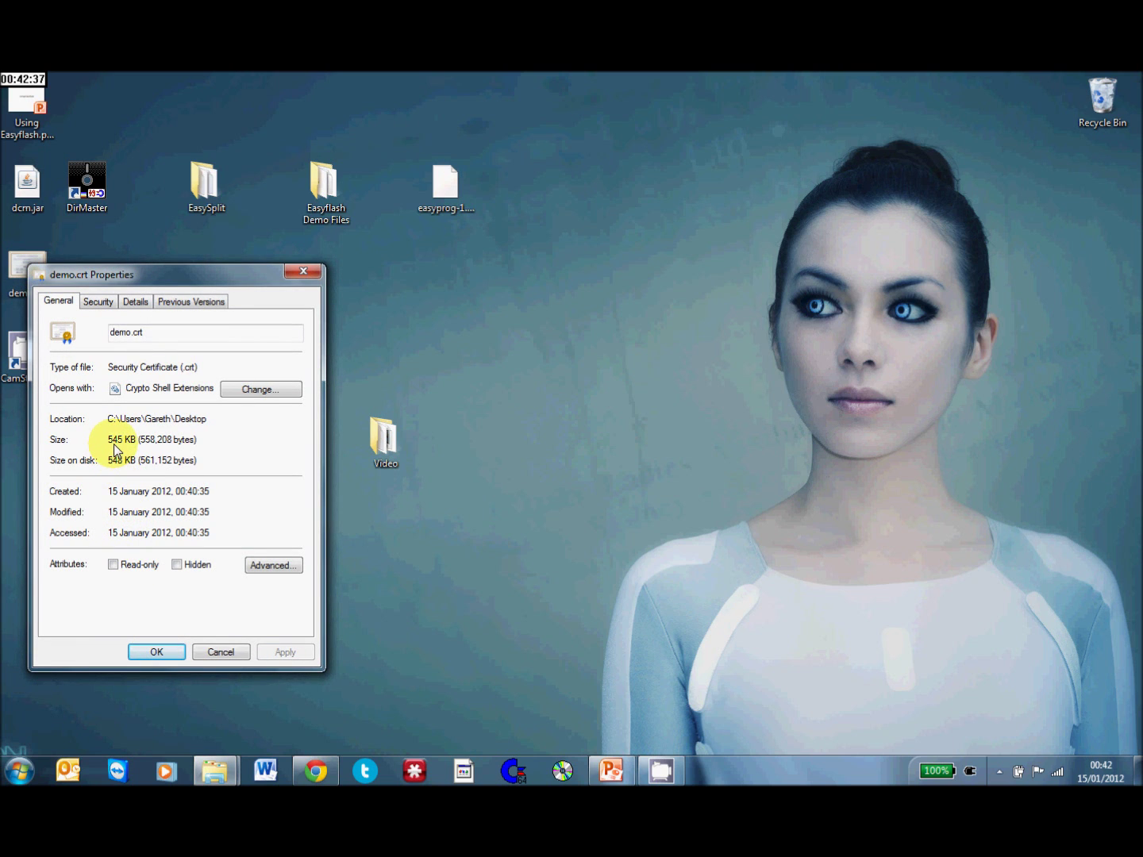
pyautogui.click(223, 652)
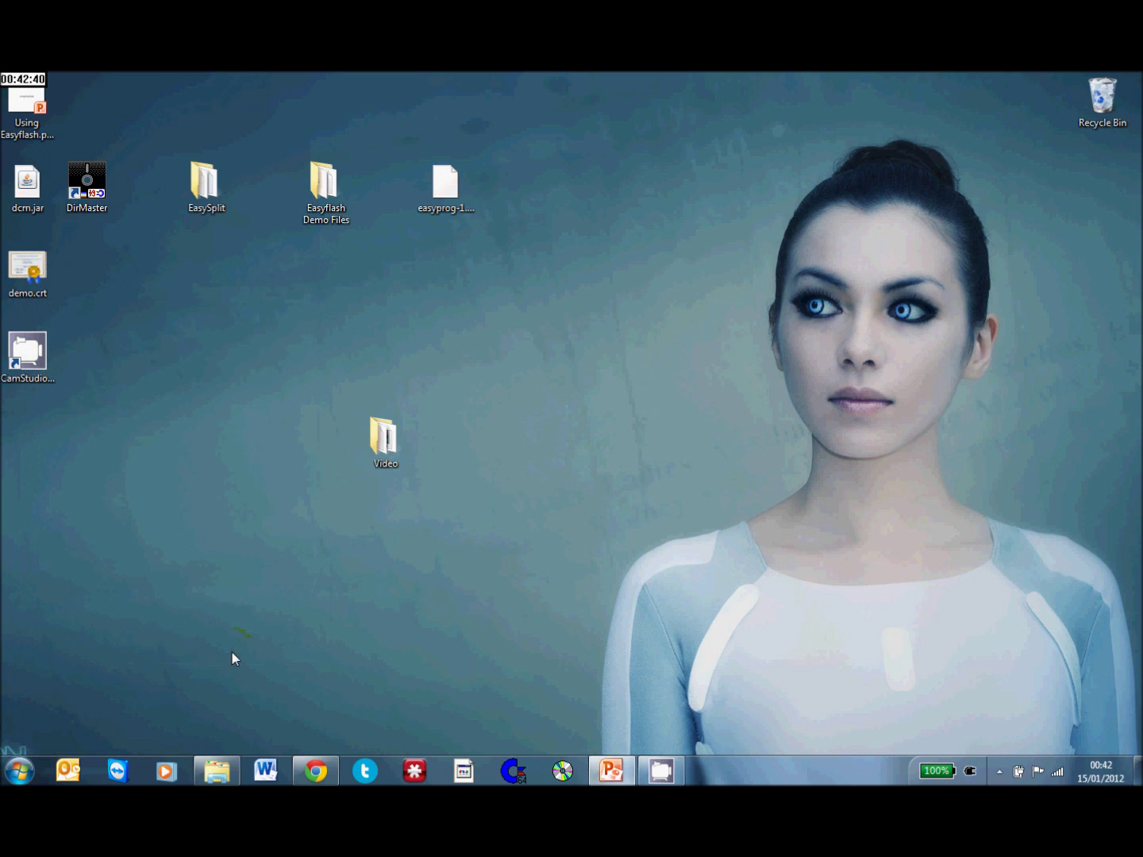
# - Launch EasySplit from the EasySplit folder and choose demo.crt on the Desktop as its input file
pyautogui.doubleClick(196, 204)
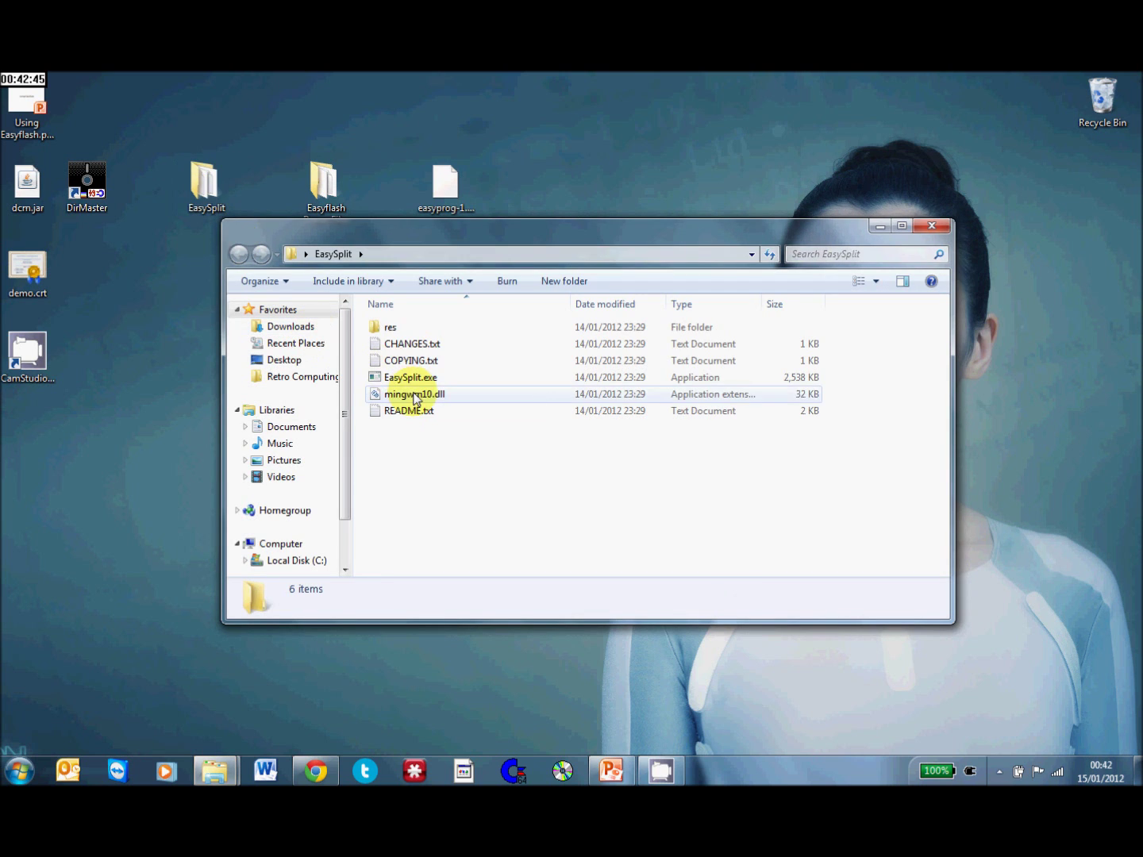
pyautogui.doubleClick(412, 384)
pyautogui.click(595, 433)
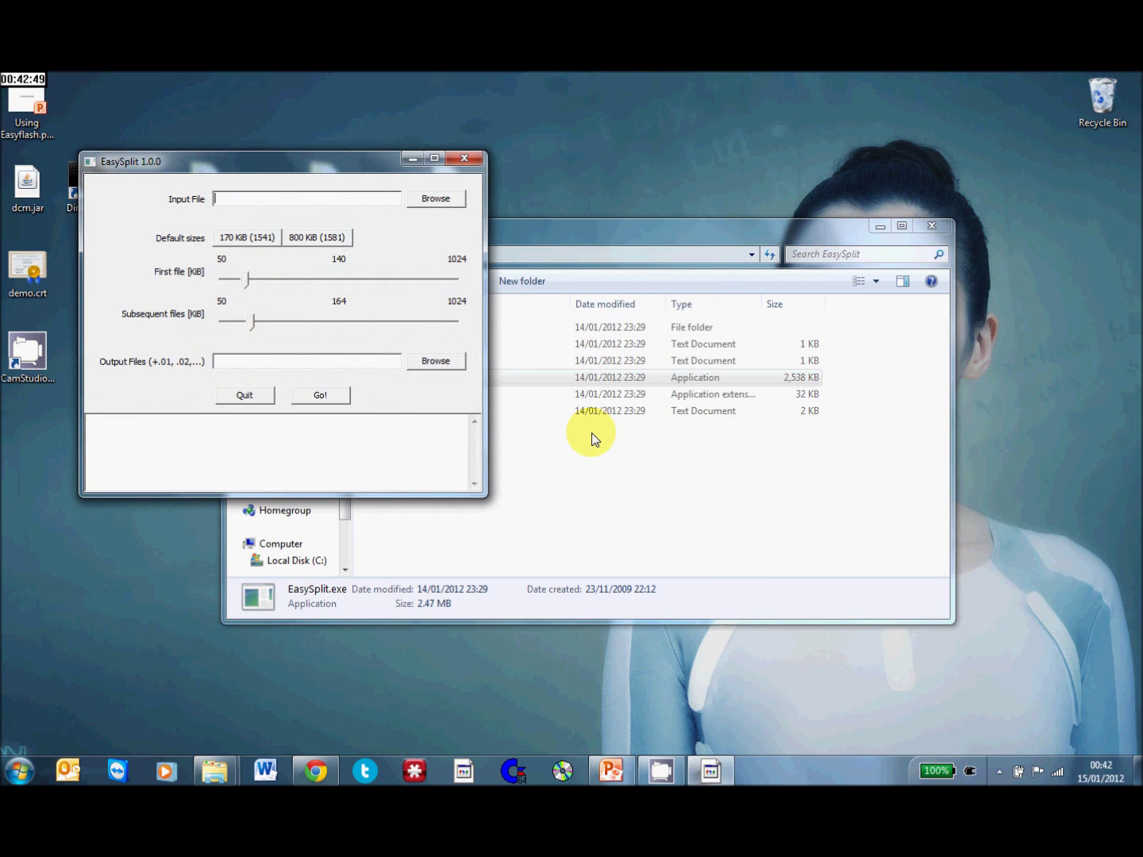
pyautogui.click(437, 198)
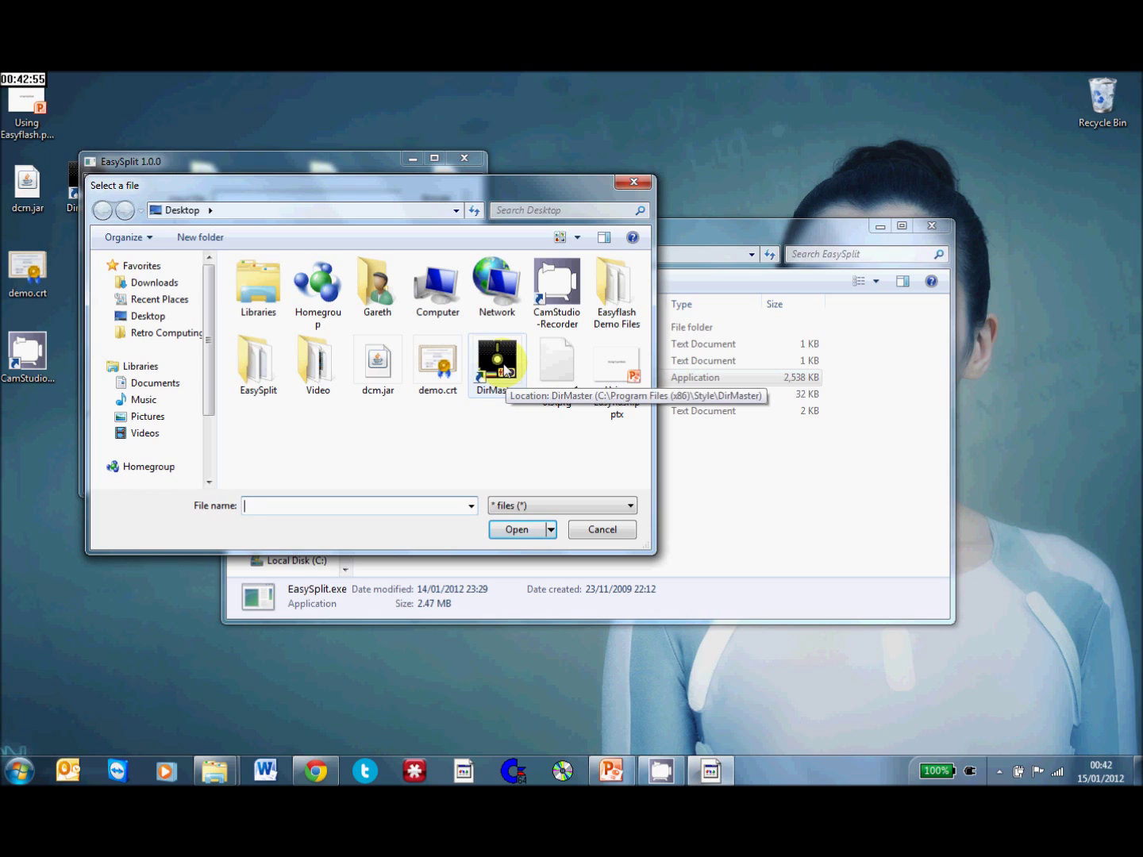
pyautogui.click(457, 371)
pyautogui.doubleClick(458, 372)
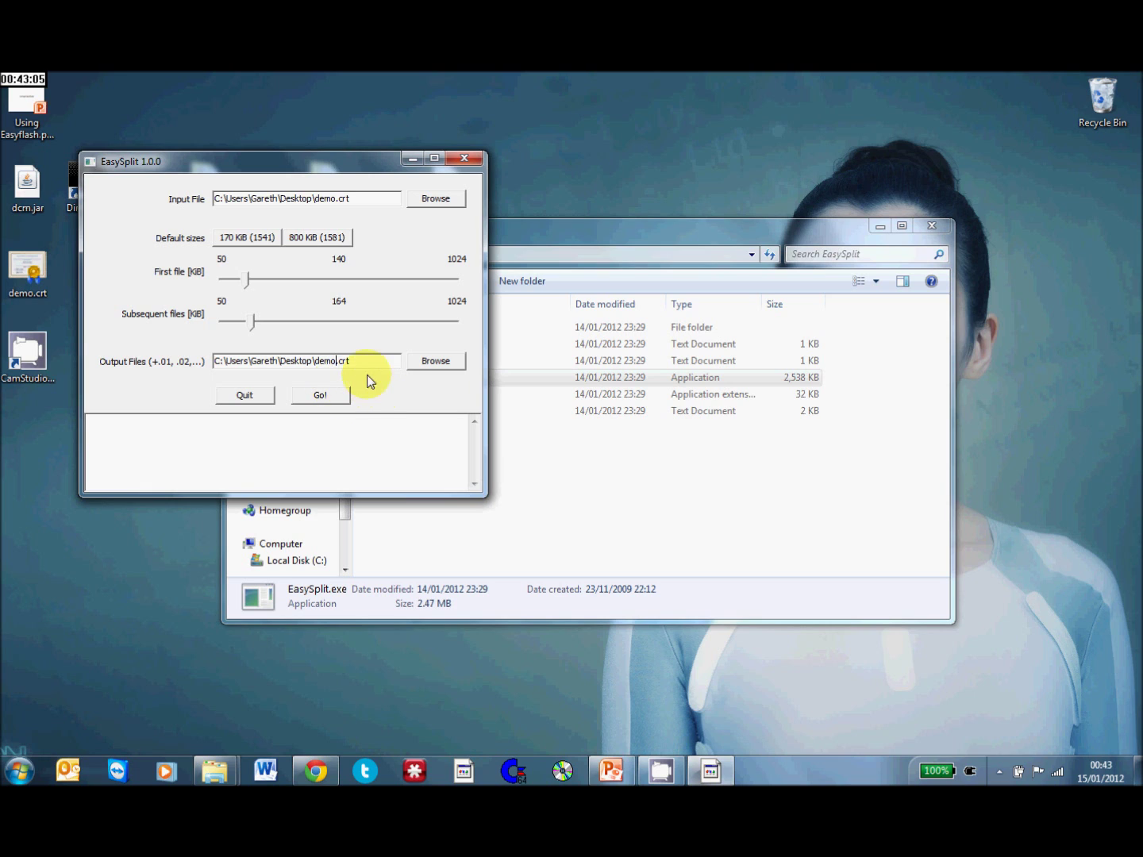
# - Split demo.crt using the 170 KiB (1541) default sizes, then close EasySplit and its folder
pyautogui.click(298, 394)
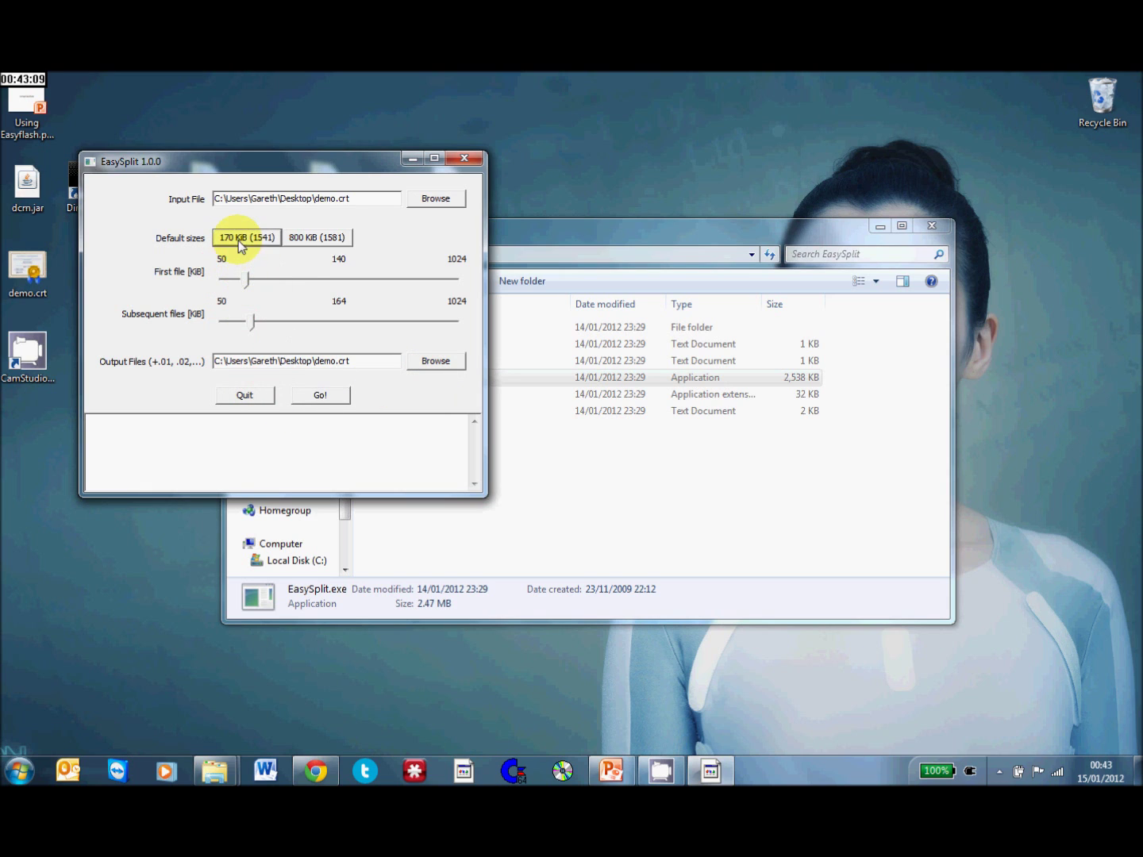
pyautogui.click(316, 395)
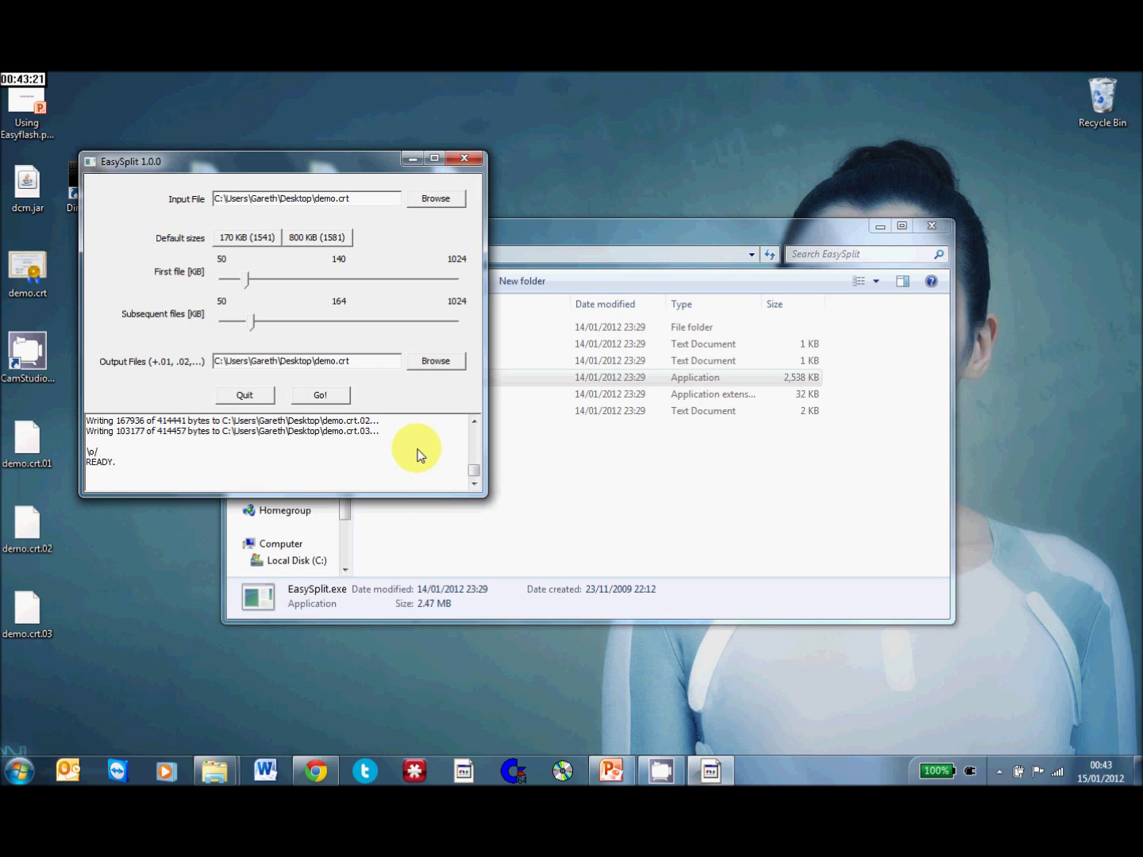
pyautogui.click(464, 161)
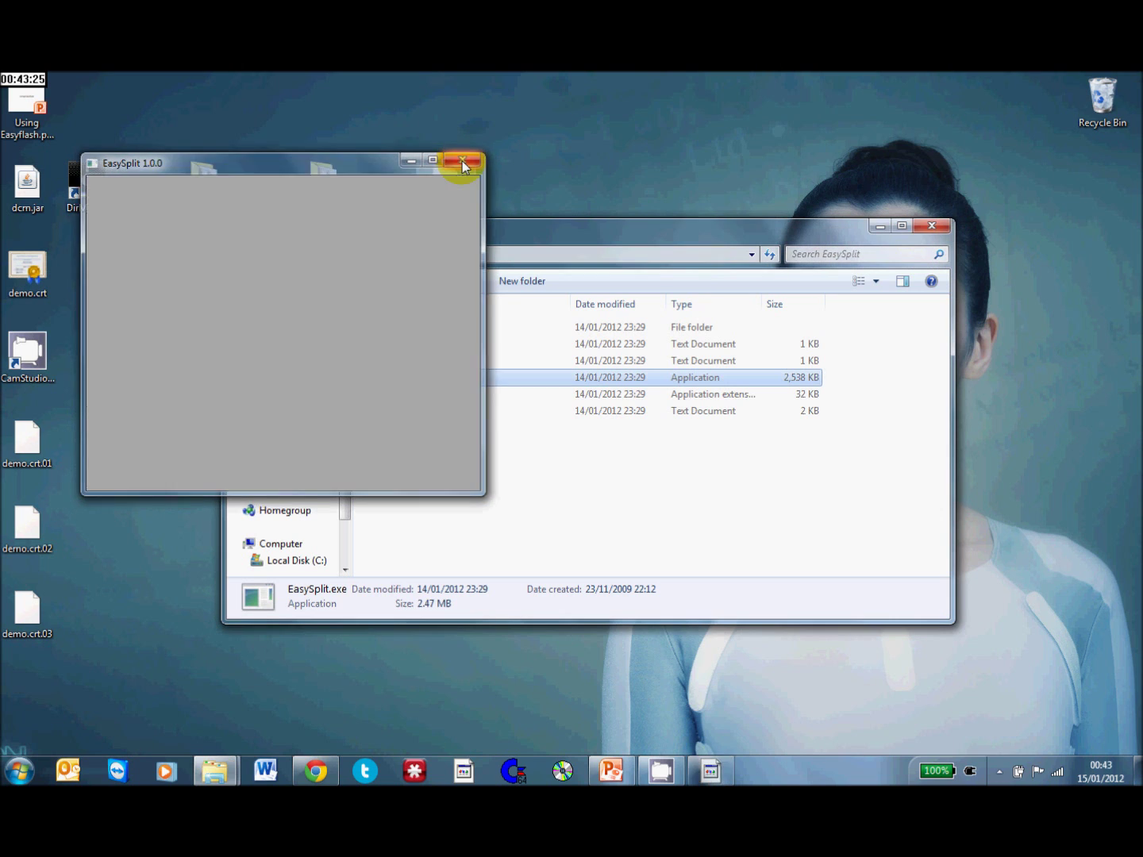
pyautogui.click(931, 231)
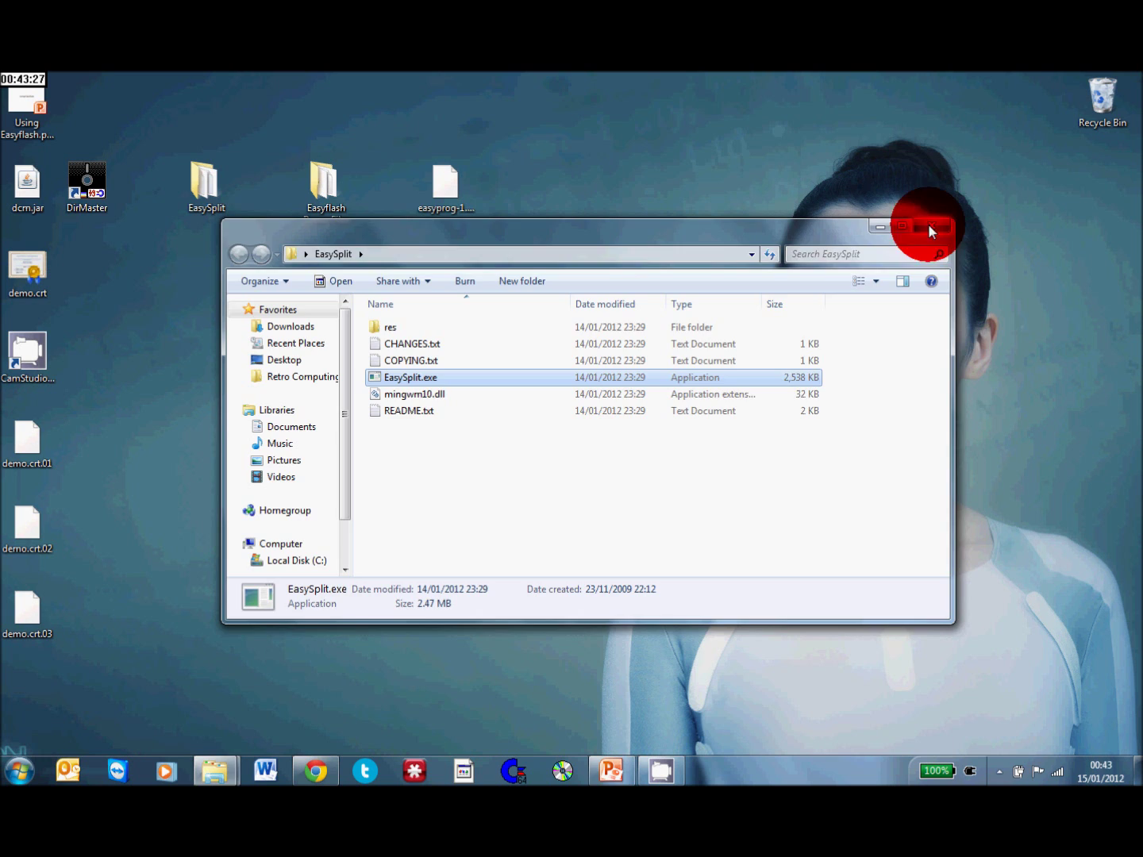
# - Arrange demo.crt.01, demo.crt.02 and demo.crt.03 in a row on the desktop below the Video folder
pyautogui.moveTo(29, 448); pyautogui.dragTo(200, 533)
pyautogui.click(26, 524)
pyautogui.moveTo(26, 525); pyautogui.dragTo(268, 526)
pyautogui.moveTo(45, 618); pyautogui.dragTo(329, 532)
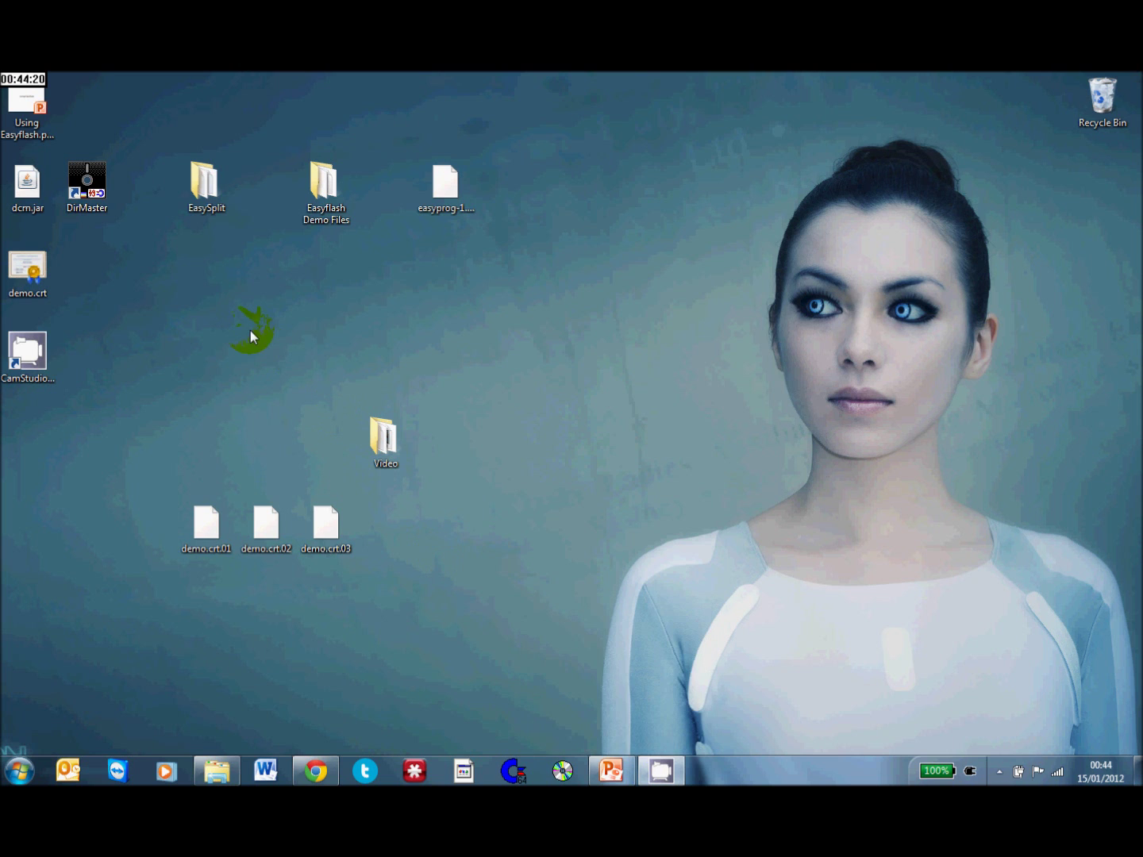
# - Create a new D64 disk image in DirMaster and add the easyprog file and demo.crt.01 from the desktop
pyautogui.doubleClick(91, 189)
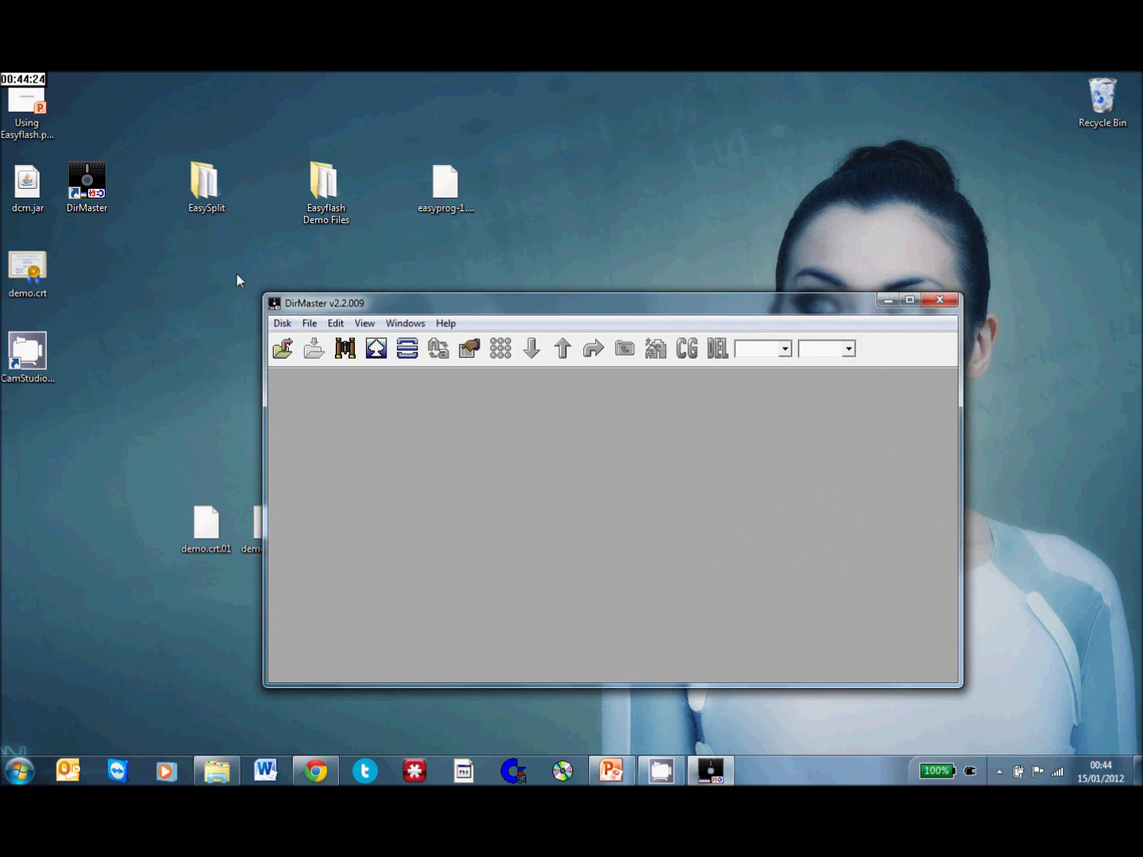
pyautogui.click(291, 325)
pyautogui.moveTo(339, 296)
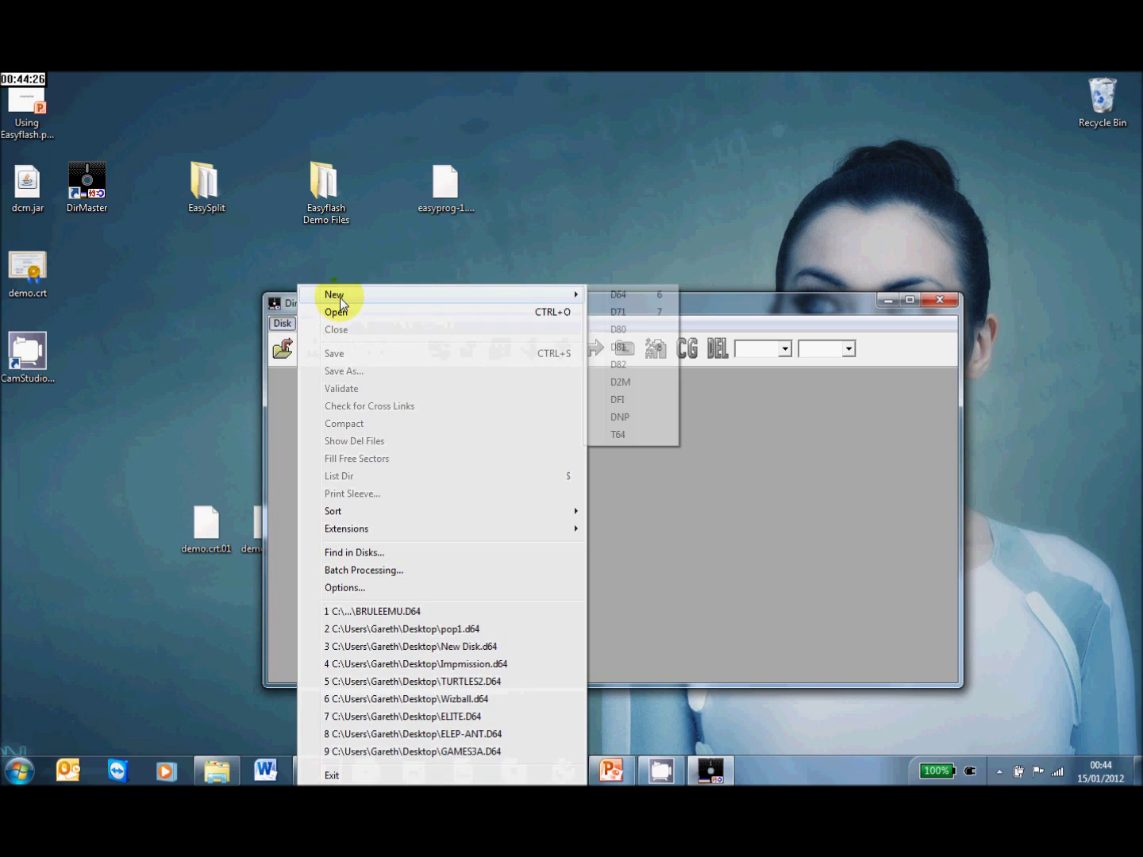
pyautogui.click(627, 296)
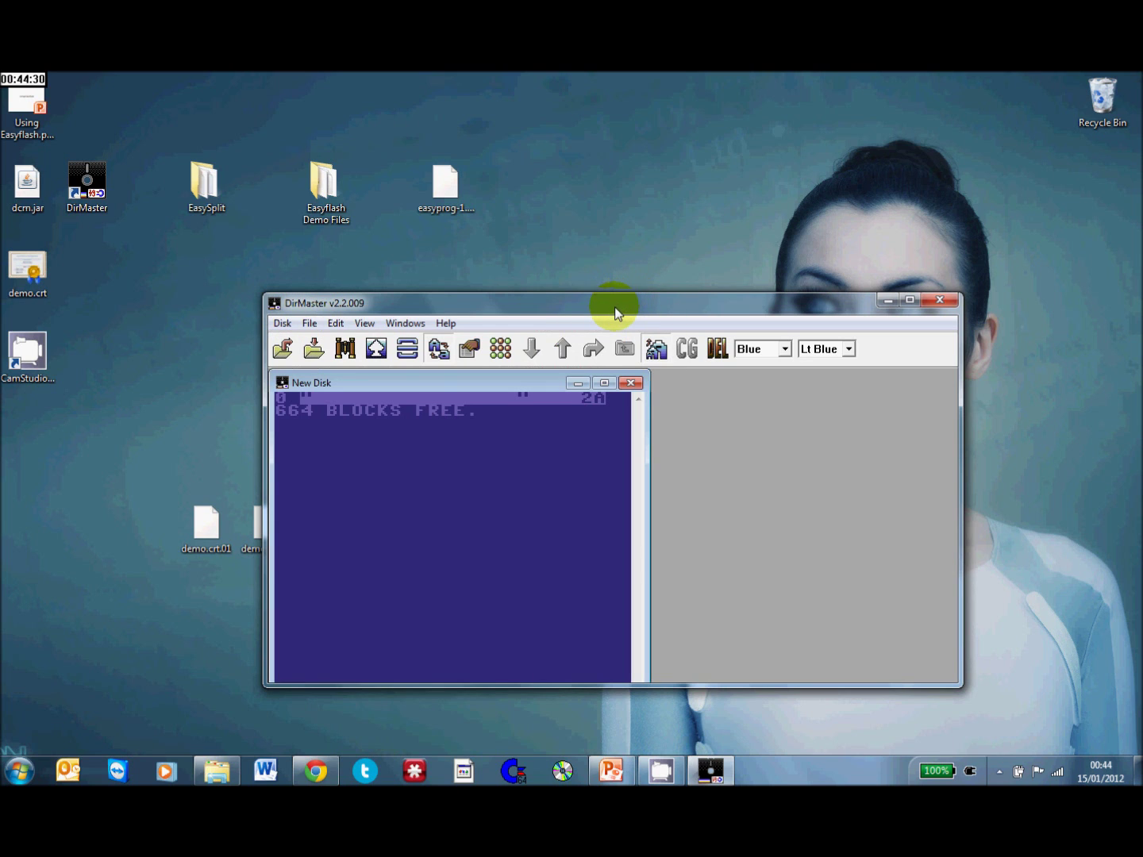
pyautogui.moveTo(618, 309); pyautogui.dragTo(712, 267)
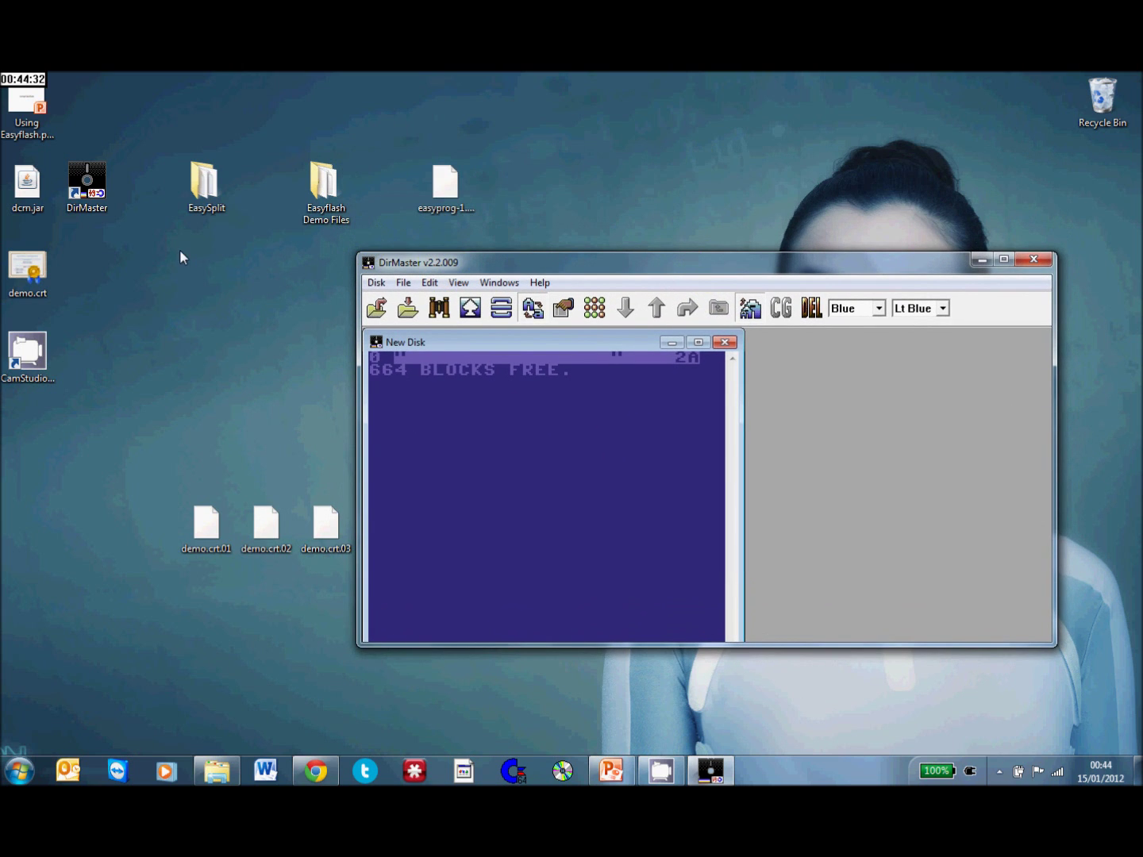
pyautogui.moveTo(452, 184); pyautogui.dragTo(458, 355)
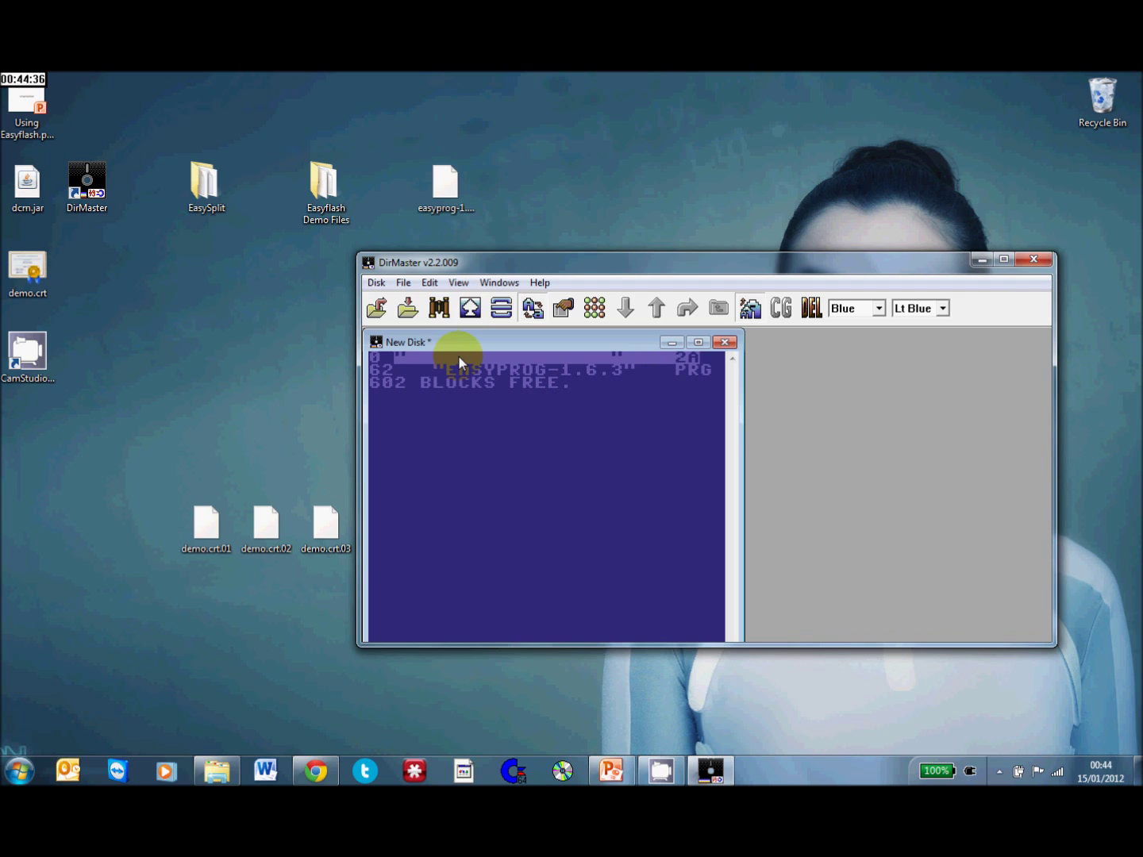
pyautogui.moveTo(198, 530); pyautogui.dragTo(406, 438)
# - Save the disk image with easyprog and the first cartridge part to the Desktop as demo1 in 1541 (*.d64) format
pyautogui.click(376, 283)
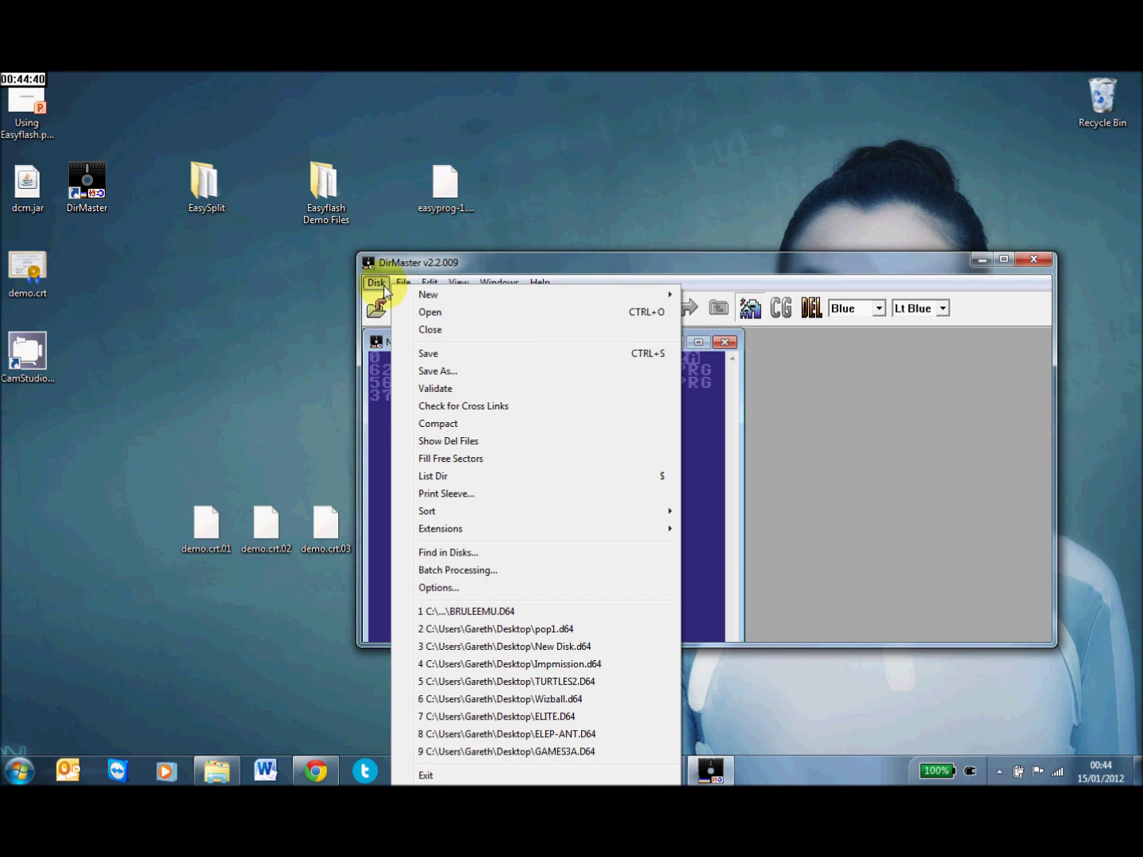
pyautogui.click(417, 371)
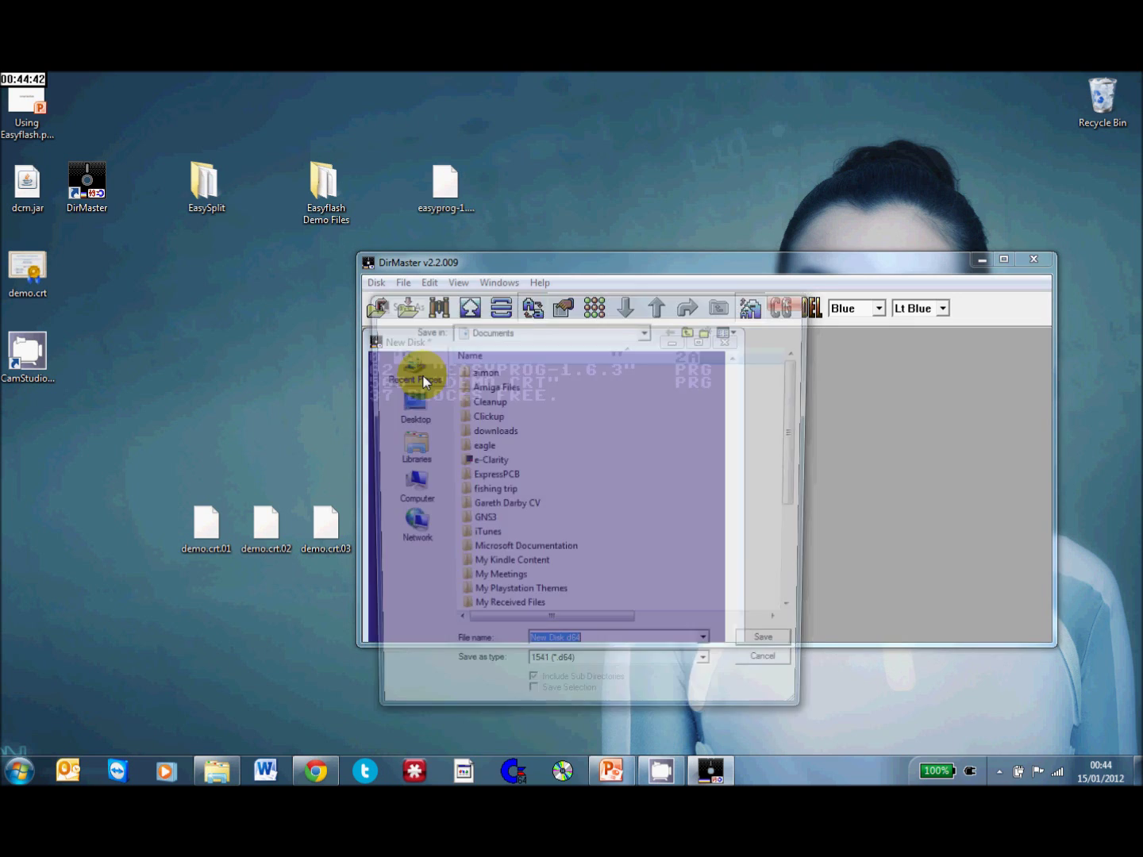
pyautogui.click(402, 403)
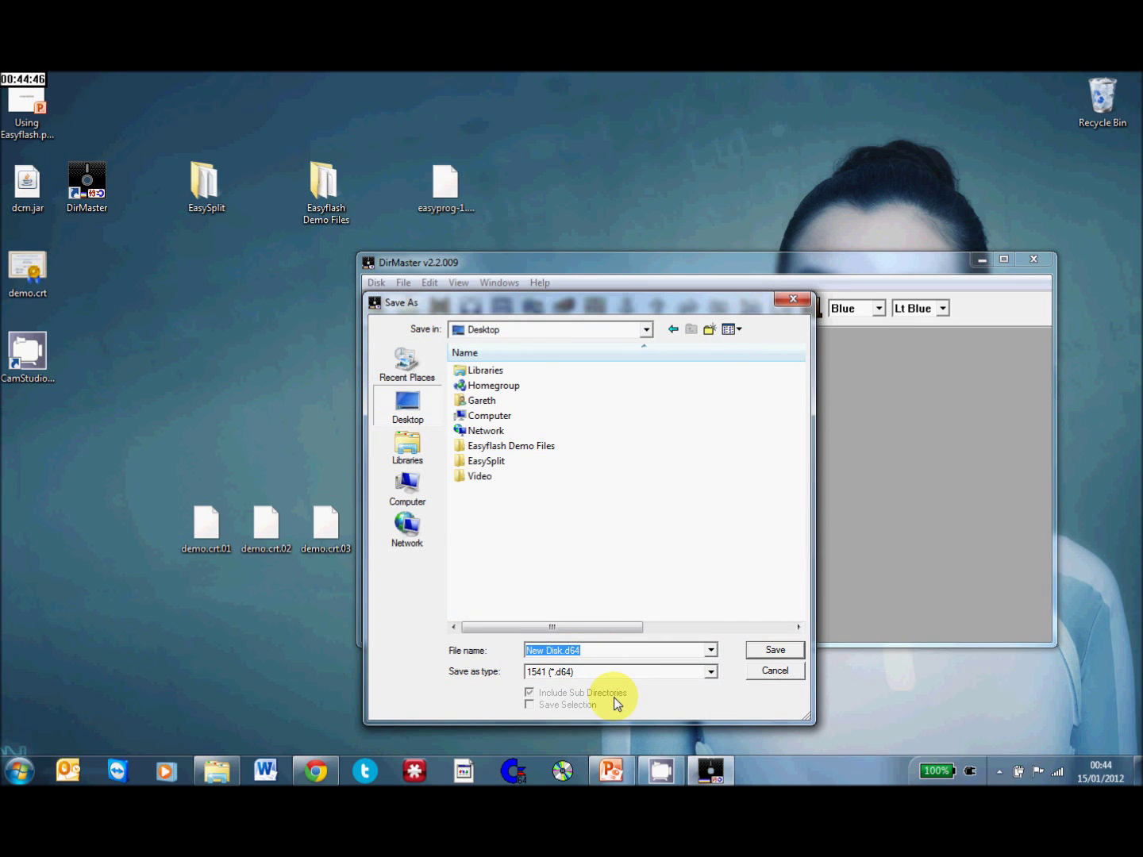
pyautogui.write('demo')
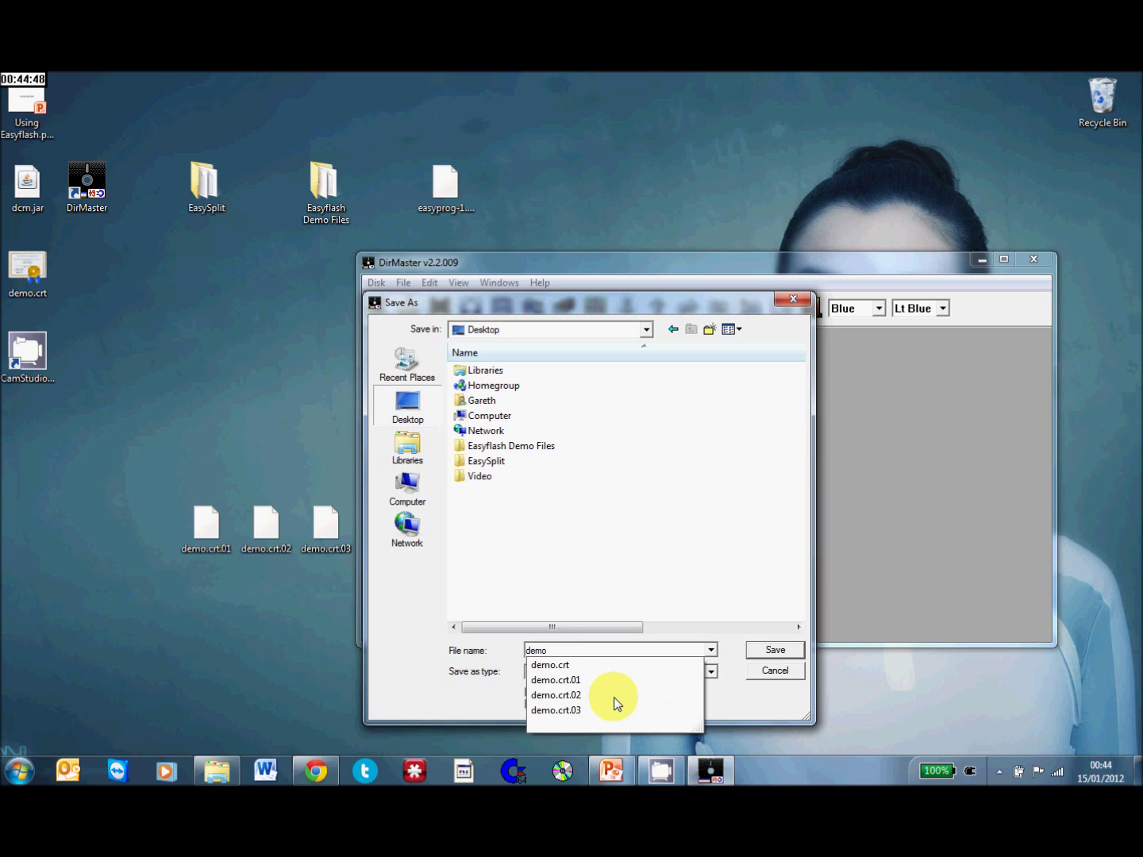
pyautogui.write('1')
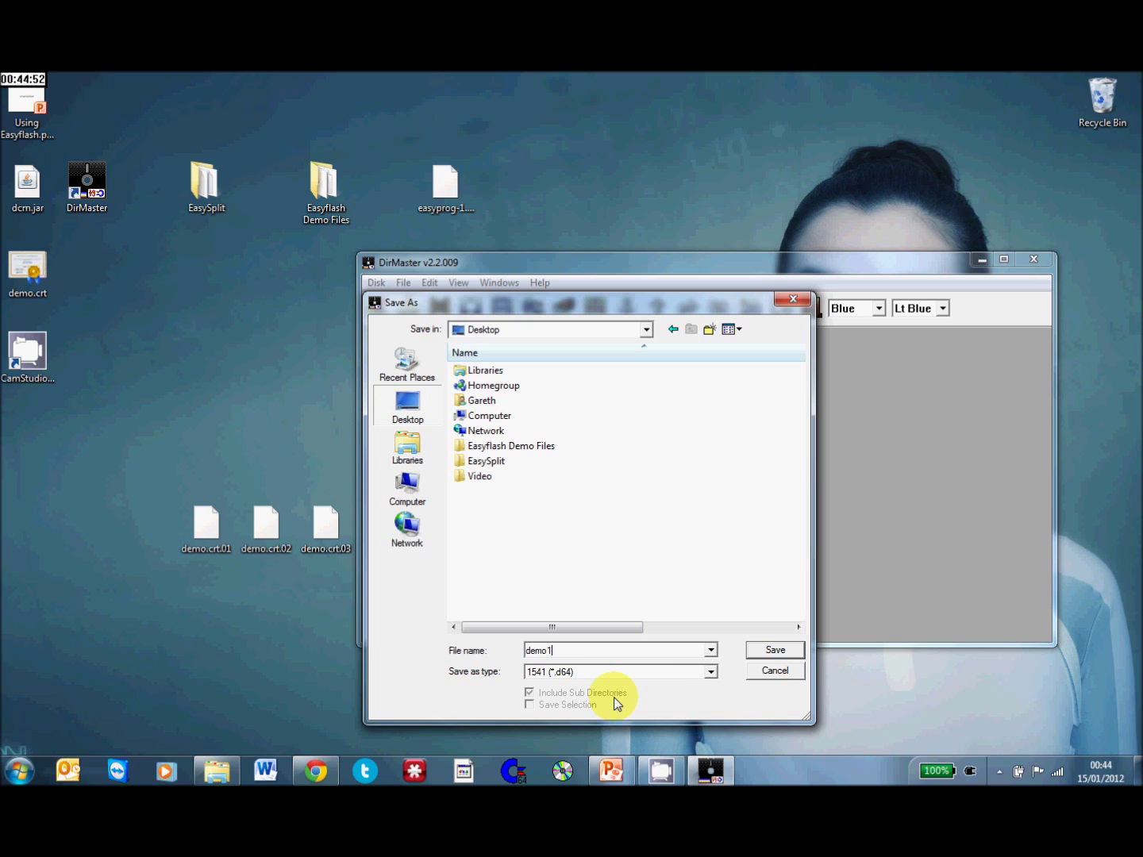
pyautogui.click(763, 651)
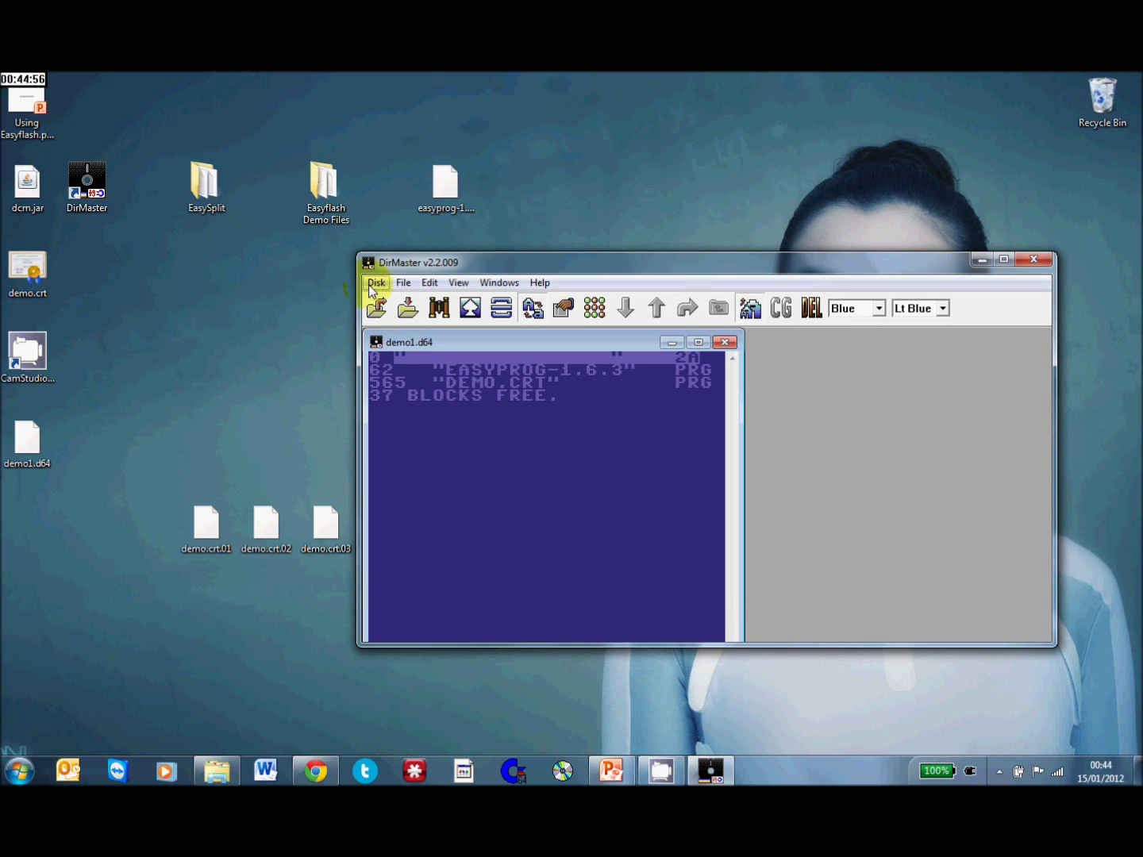
# - Create a second D64 disk image containing demo.crt.02 and close the demo1.d64 disk
pyautogui.click(375, 282)
pyautogui.moveTo(407, 298)
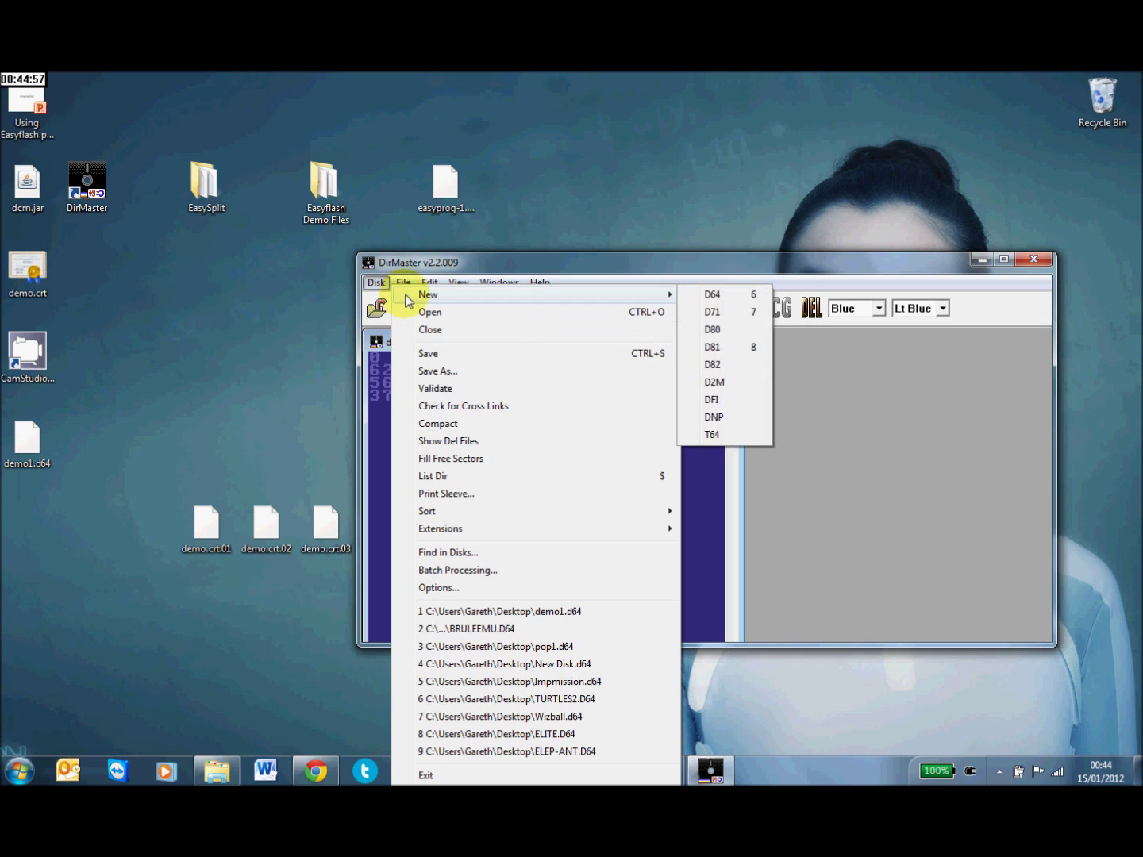
pyautogui.click(718, 295)
pyautogui.moveTo(266, 528); pyautogui.dragTo(531, 470)
pyautogui.click(723, 343)
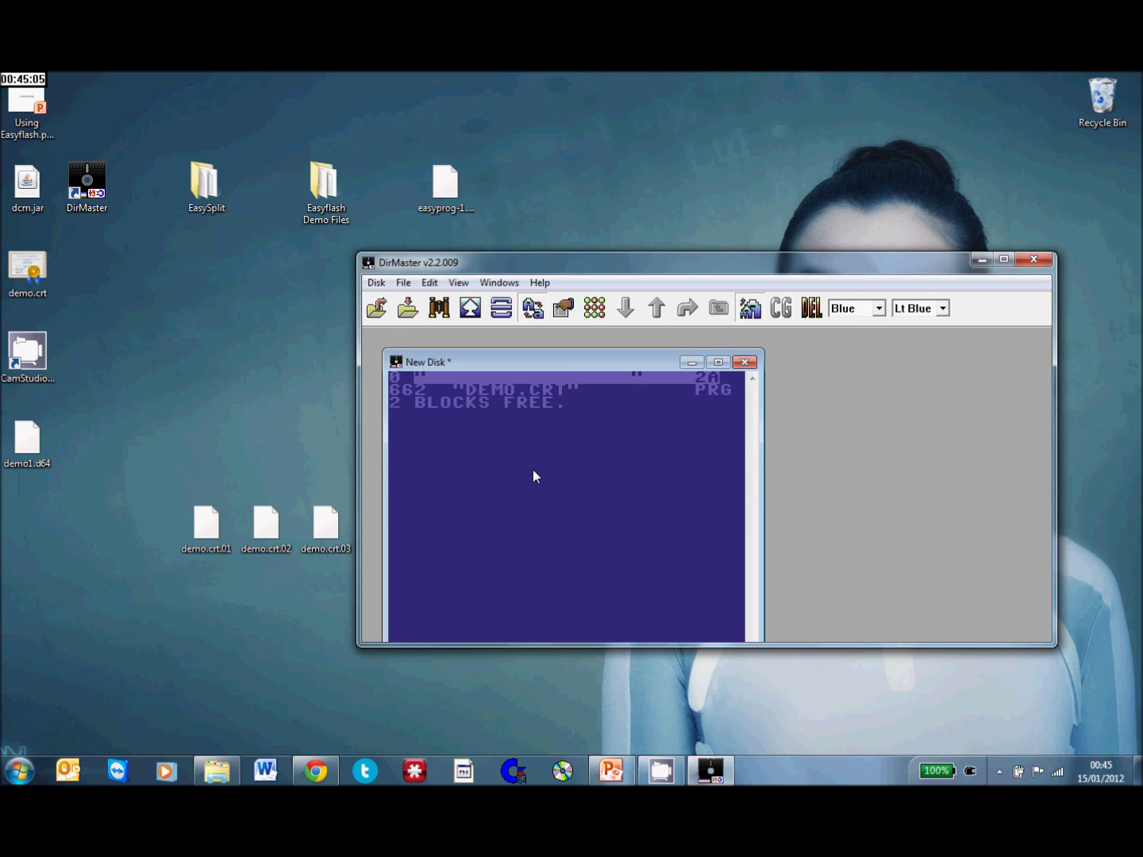
# - Save the second disk image to the Desktop as demo2 in 1541 (*.d64) format and close it
pyautogui.click(373, 283)
pyautogui.click(433, 370)
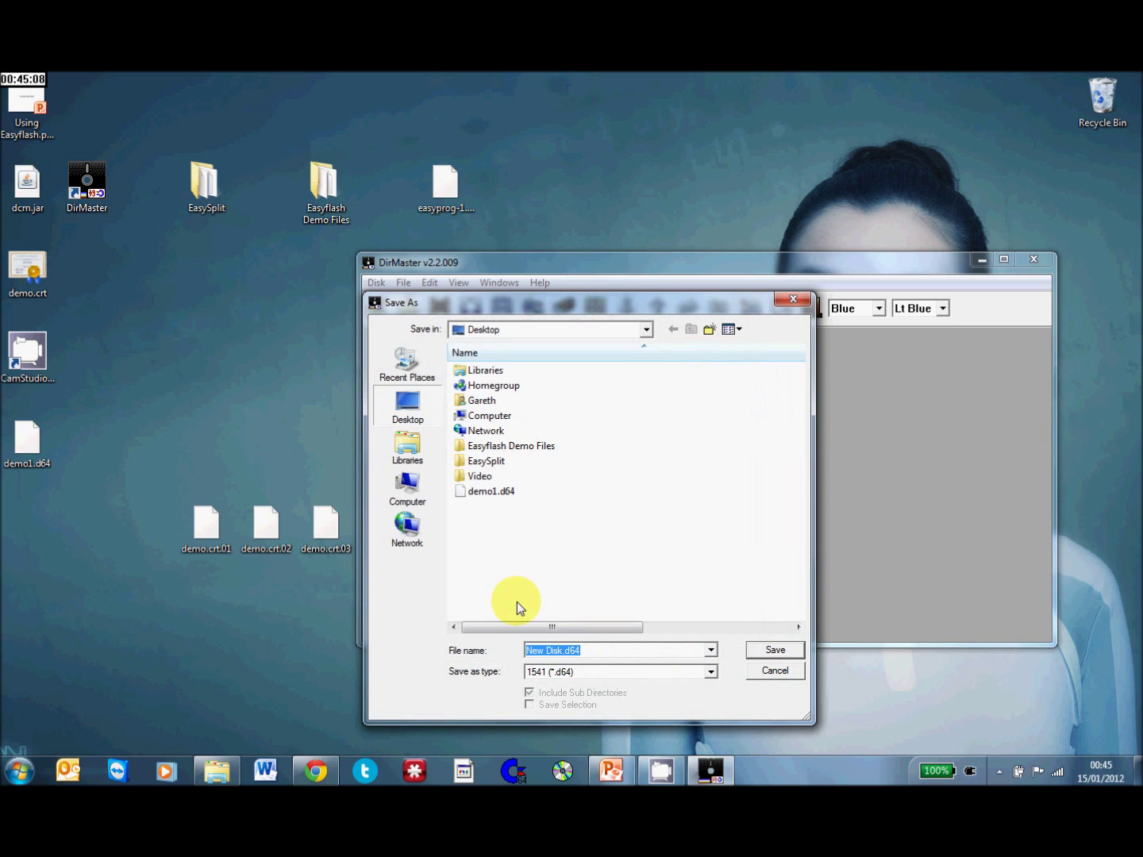
pyautogui.write('demo')
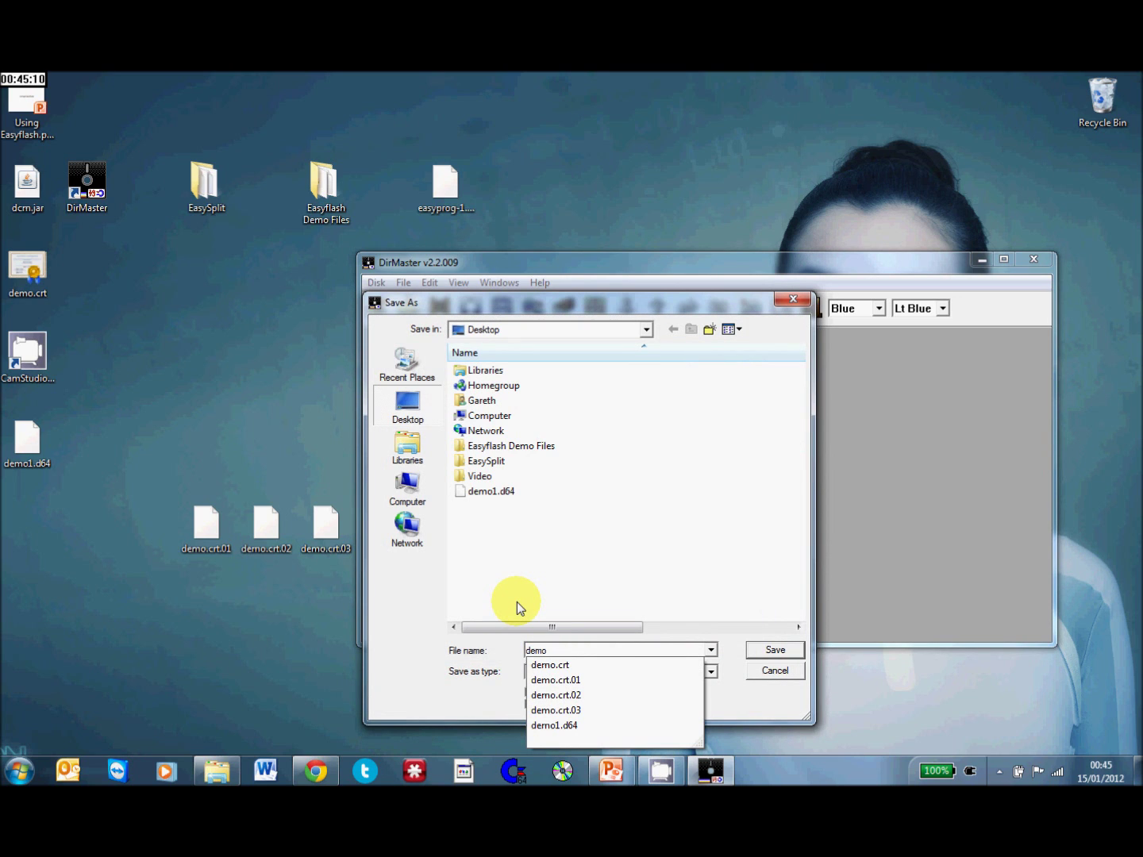
pyautogui.write('2')
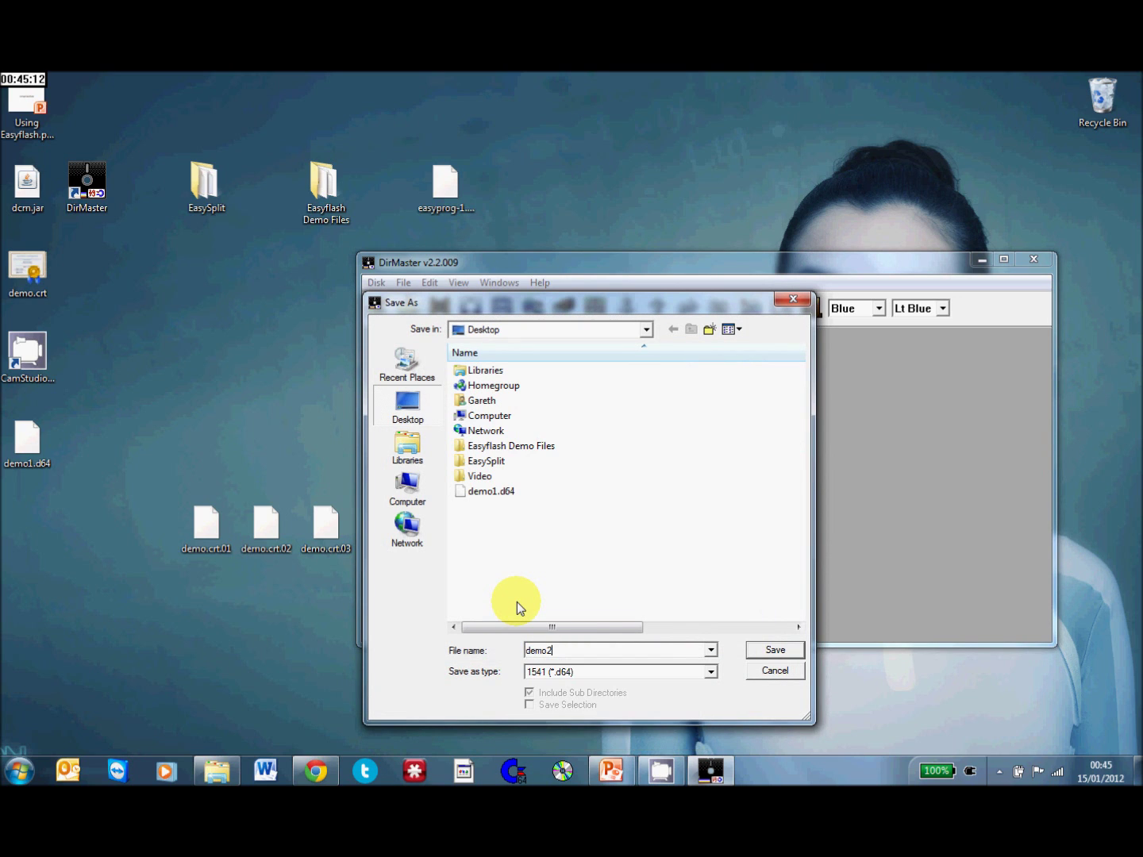
pyautogui.click(761, 651)
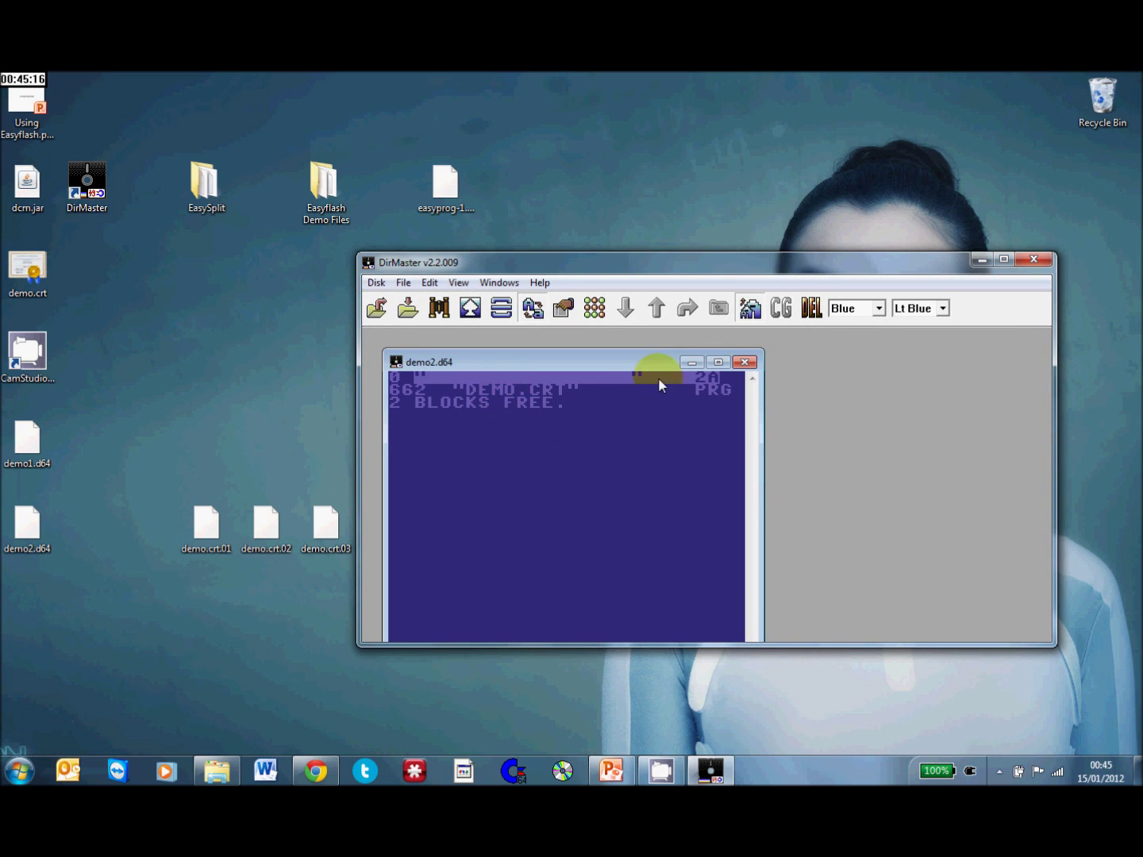
pyautogui.click(746, 362)
# - Create a third D64 disk image and add demo.crt.03 to it
pyautogui.click(375, 282)
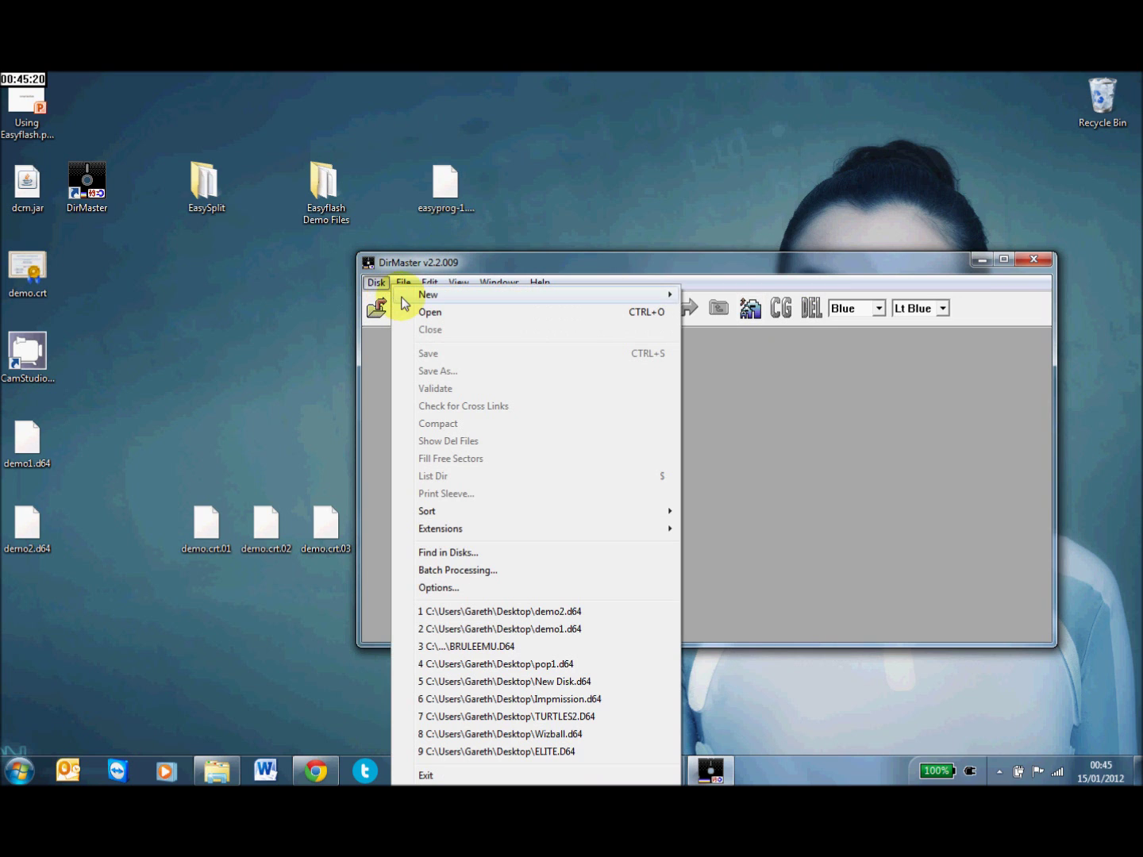
pyautogui.moveTo(402, 296)
pyautogui.click(734, 301)
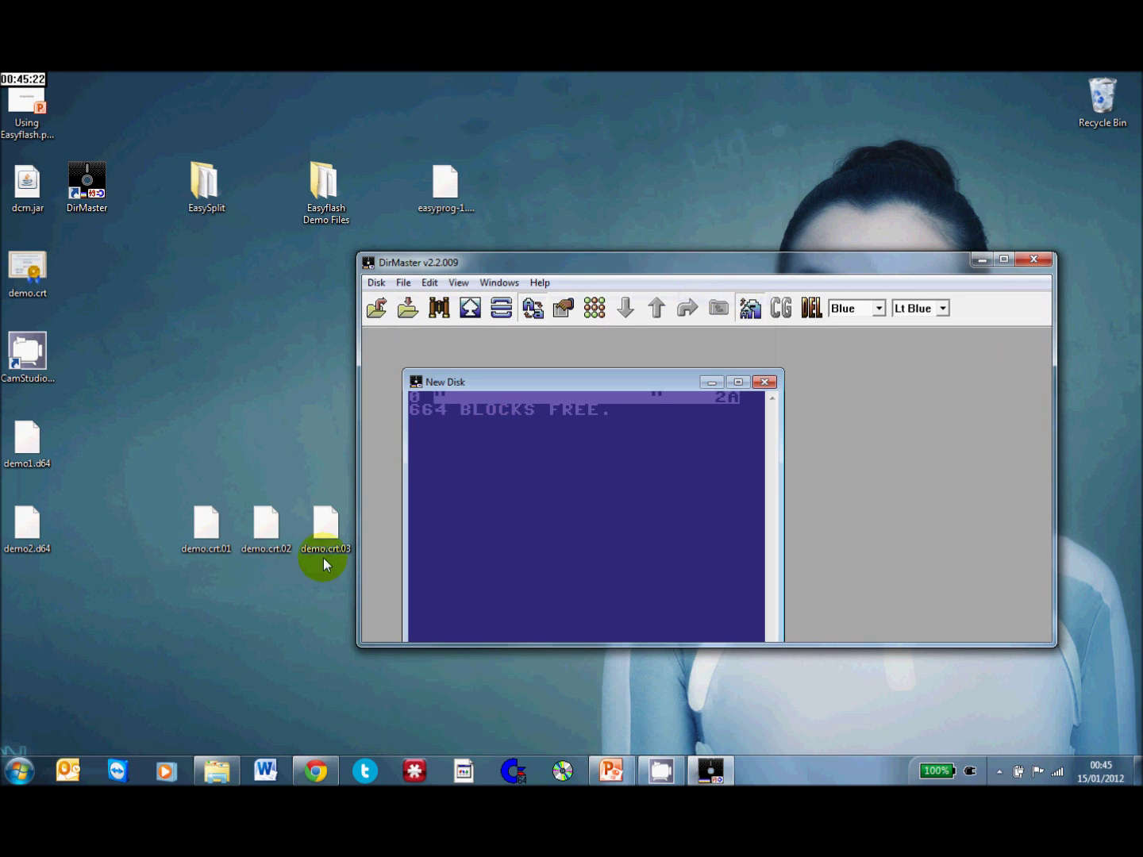
pyautogui.moveTo(432, 487); pyautogui.dragTo(480, 477)
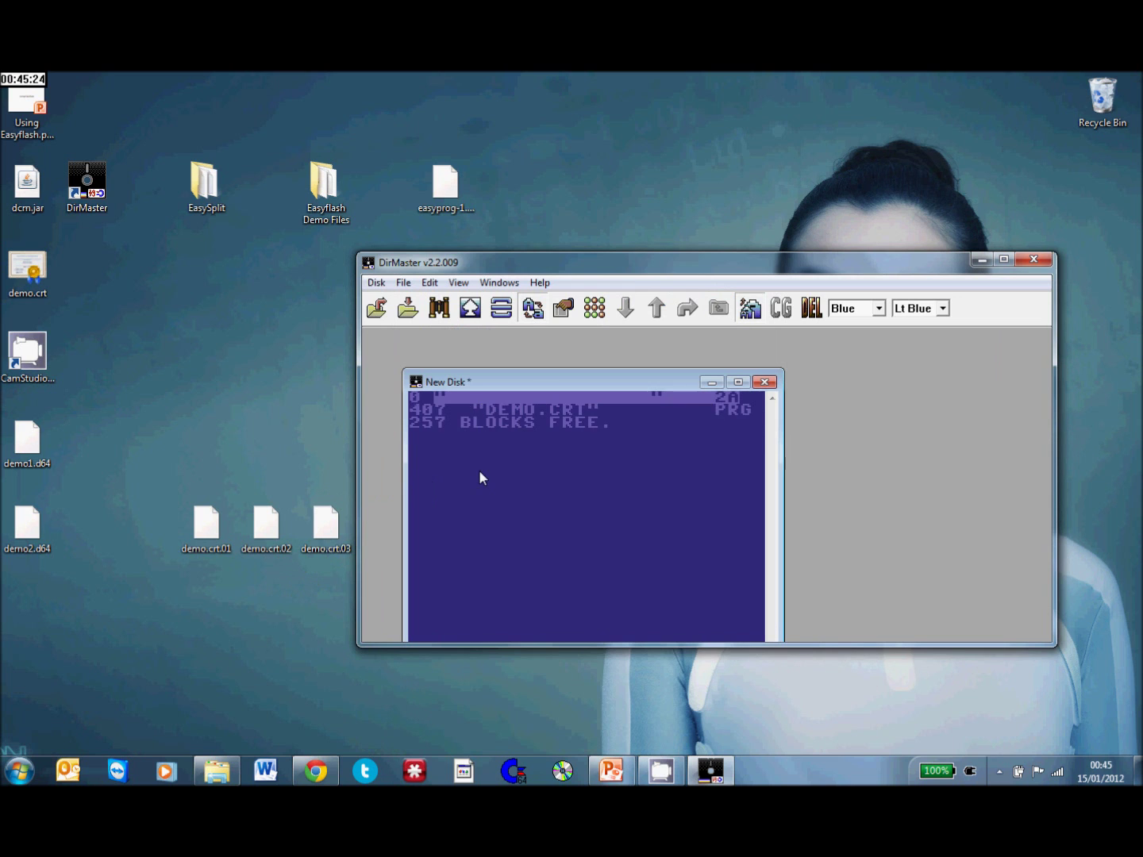
# - Save the third disk image to the Desktop as demo3 in 1541 (*.d64) format, then close it and DirMaster
pyautogui.click(375, 284)
pyautogui.click(434, 372)
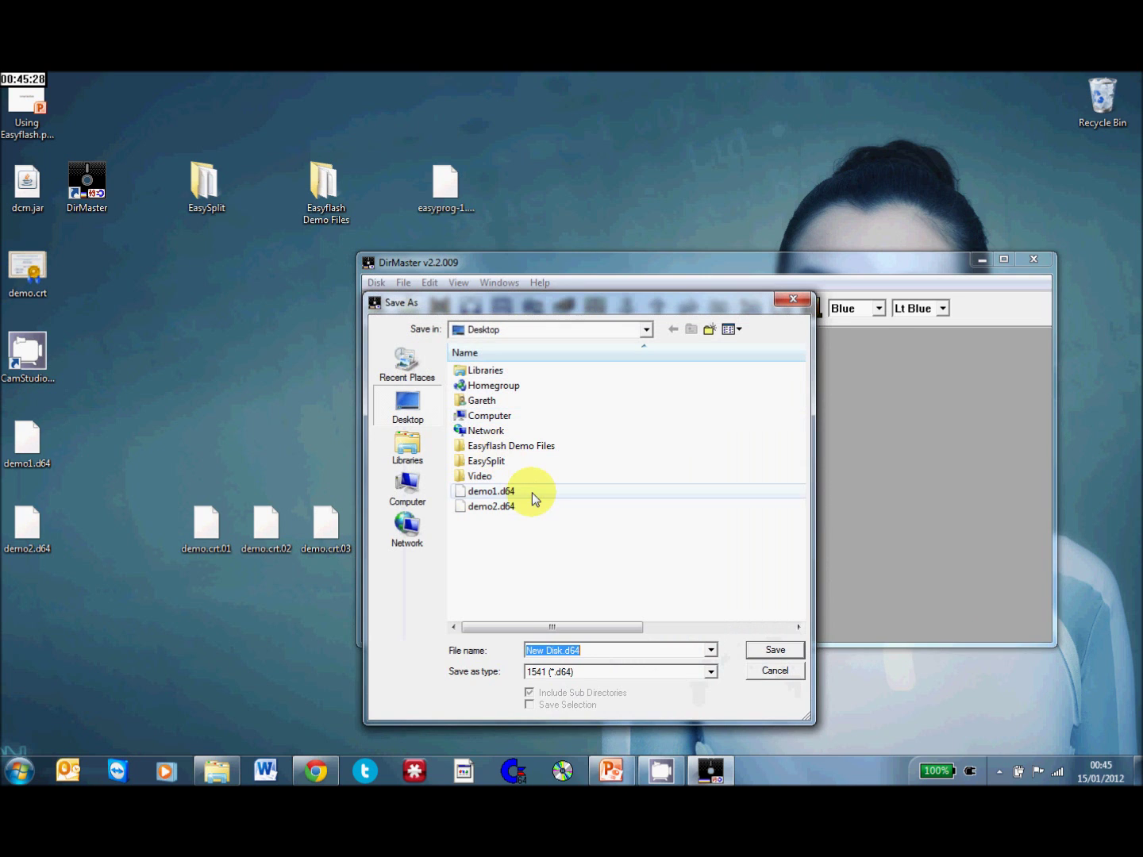
pyautogui.write('demo3')
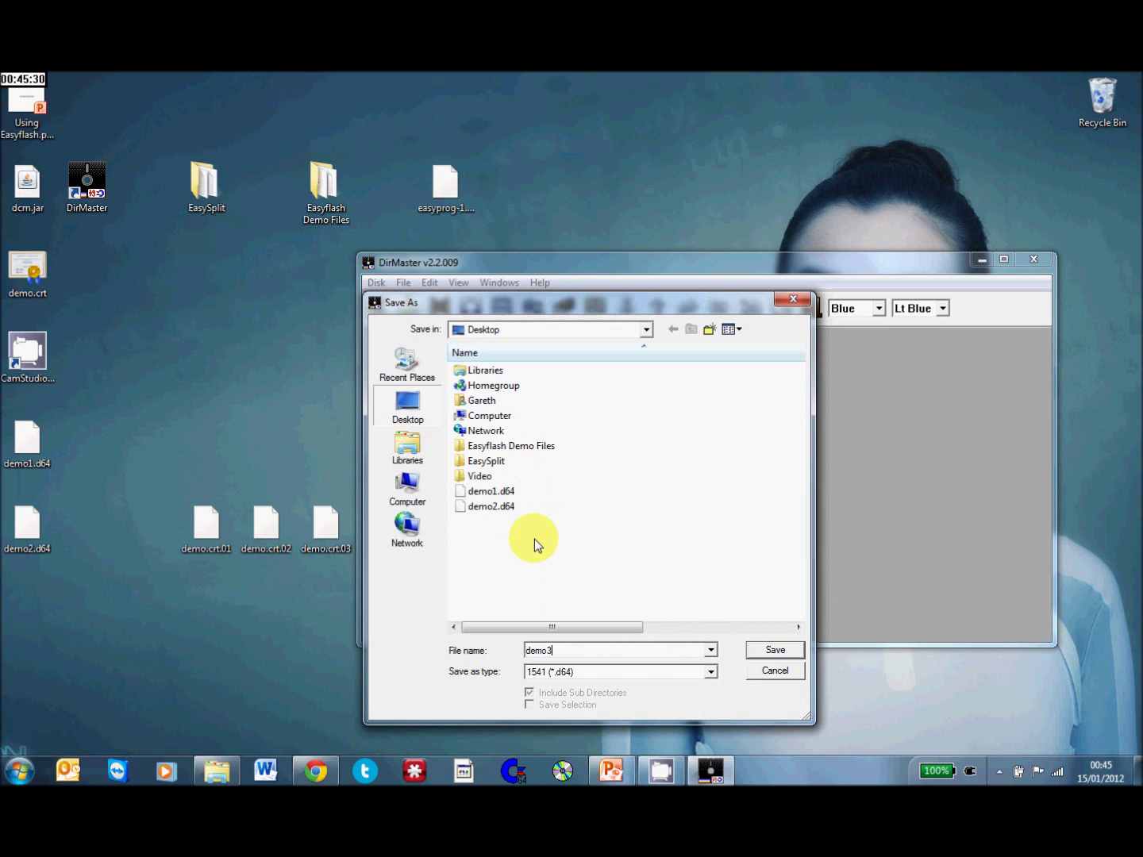
pyautogui.click(777, 651)
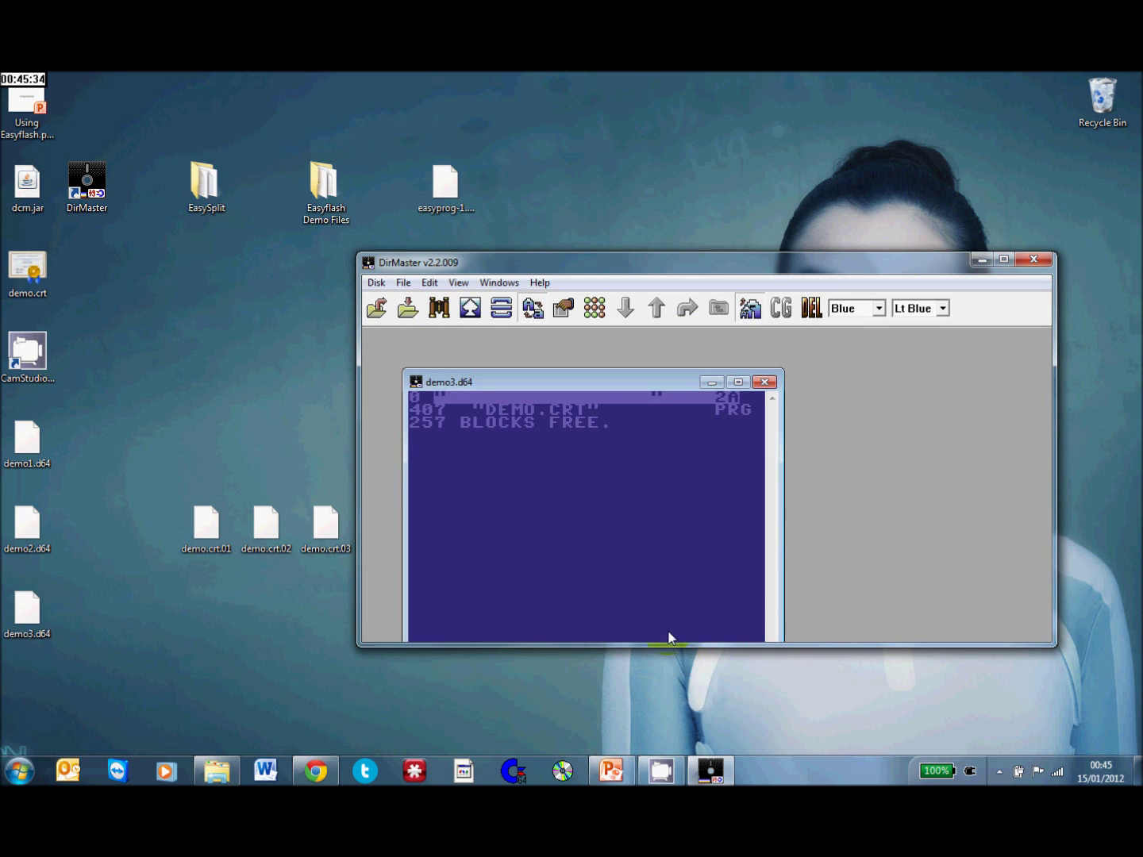
pyautogui.click(764, 382)
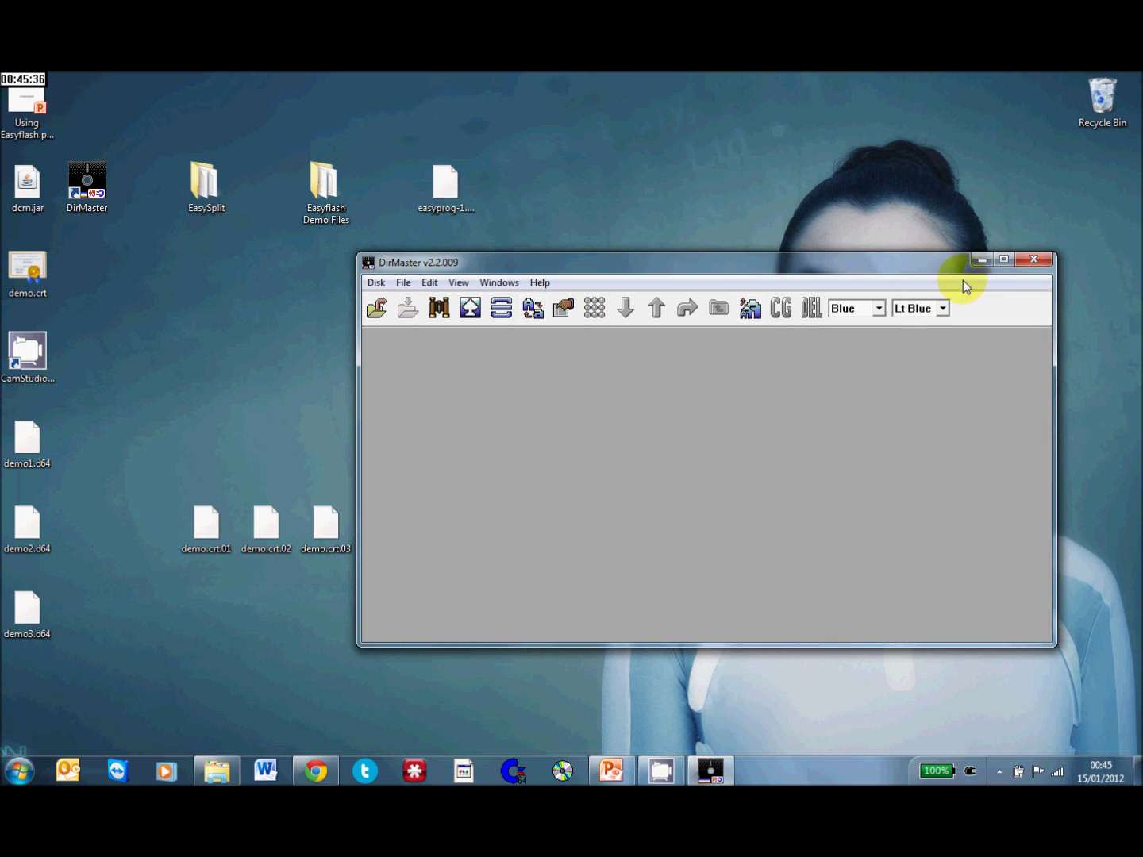
pyautogui.click(1036, 262)
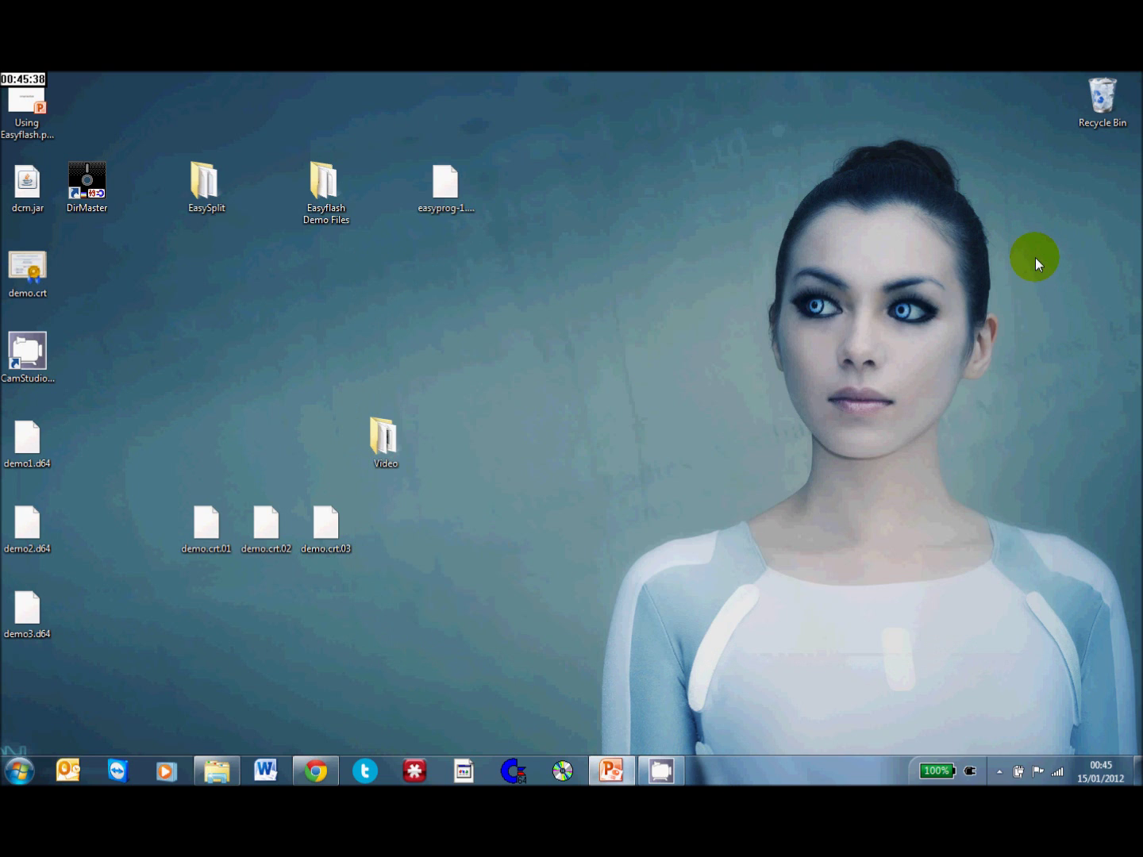